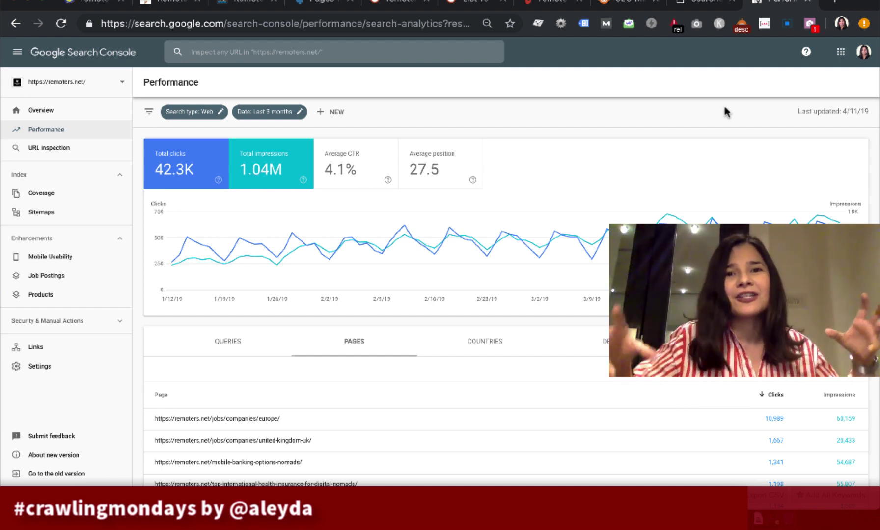
# Step: Show the queries breakdown in the performance report with average CTR and average position included, and review the listed queries
pyautogui.click(228, 341)
pyautogui.scroll(-3, 236, 354)
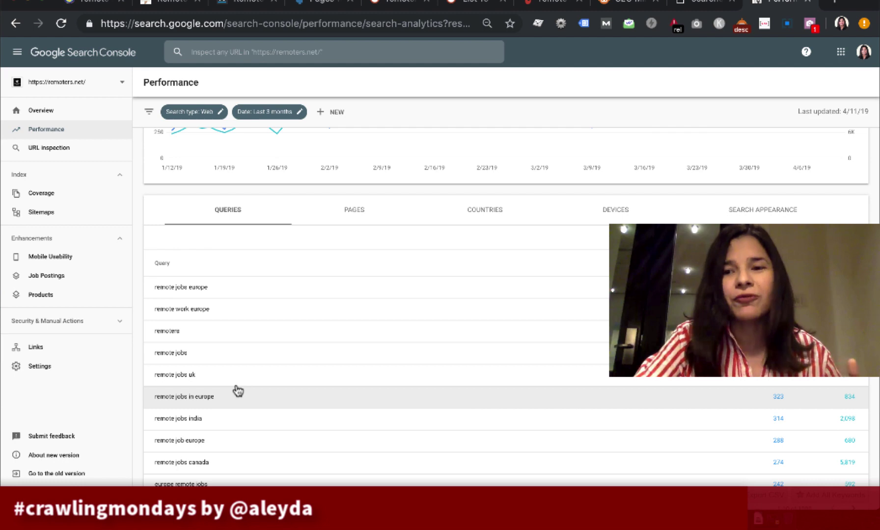
pyautogui.scroll(-1, 237, 378)
pyautogui.scroll(5, 432, 175)
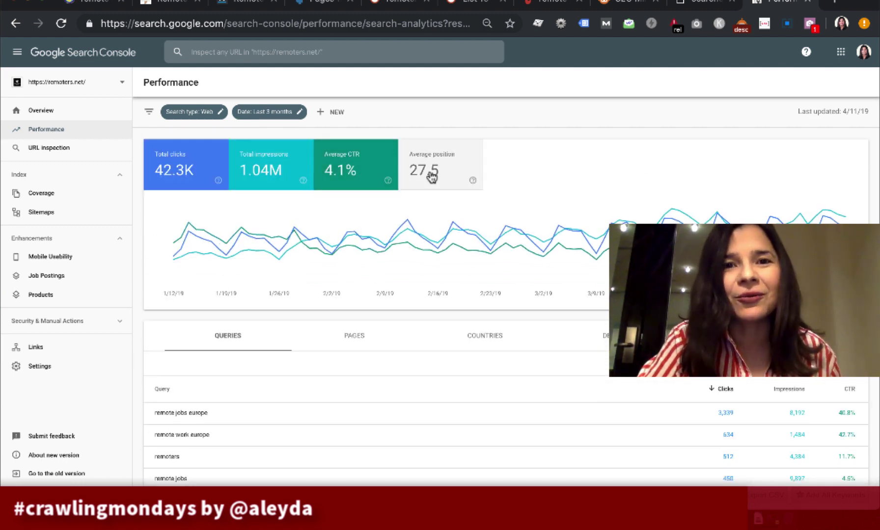
pyautogui.click(432, 175)
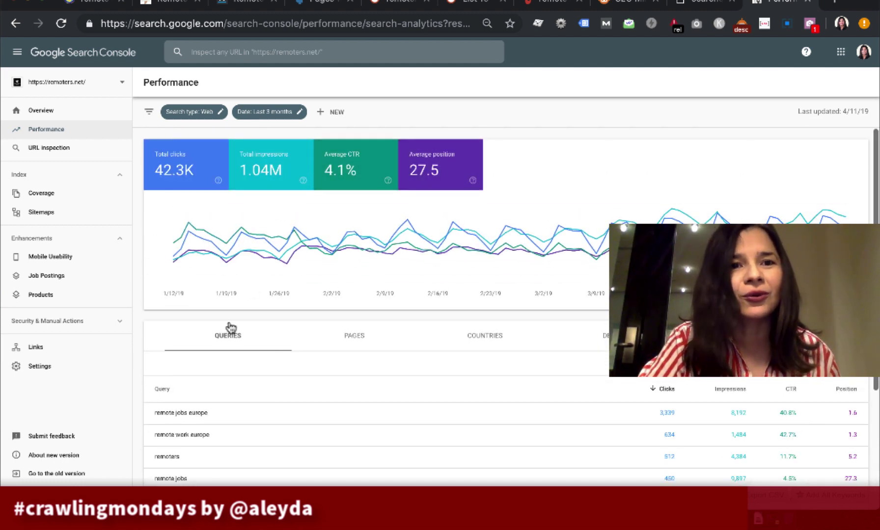
pyautogui.scroll(-3, 229, 332)
pyautogui.scroll(4, 356, 332)
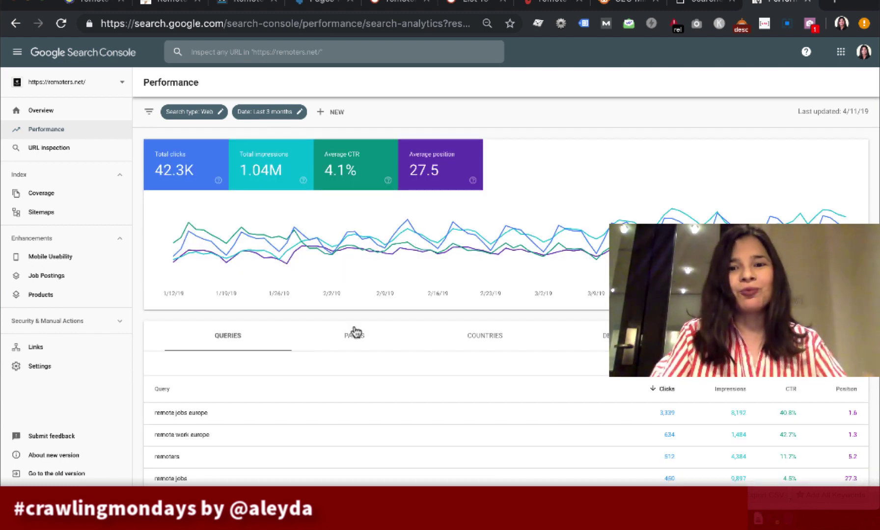
# Step: Remove average CTR and average position from the metrics shown in the performance report
pyautogui.click(355, 169)
pyautogui.click(423, 169)
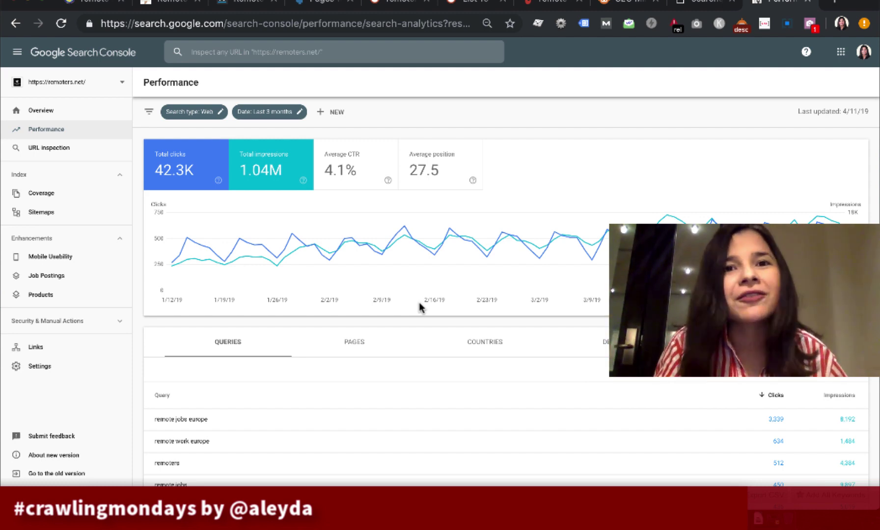
pyautogui.click(418, 327)
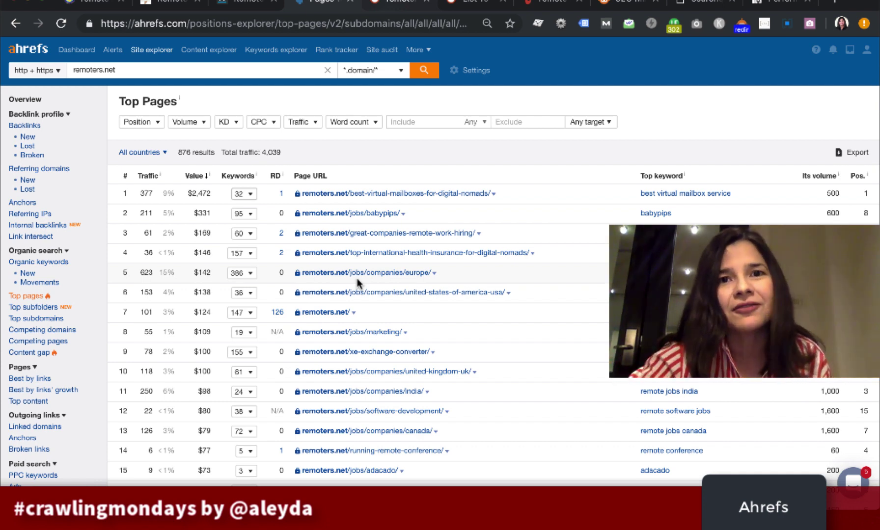
# Step: Switch to Ahrefs and examine the top pages of remoters.net, checking the first page's top keyword, volume and position
pyautogui.click(125, 74)
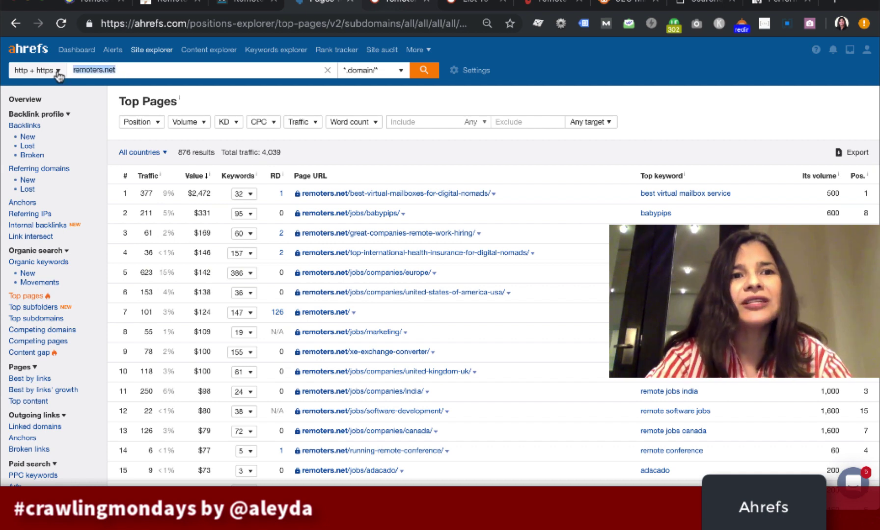
pyautogui.click(143, 68)
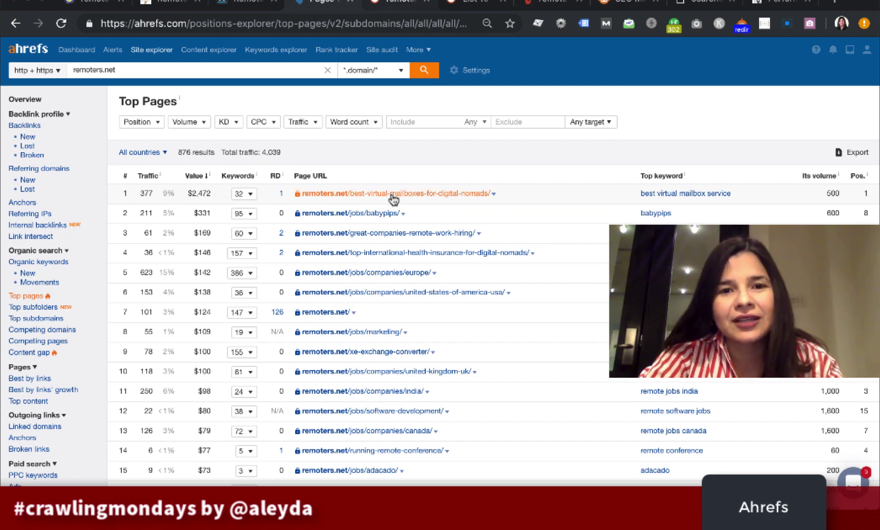
pyautogui.scroll(-1, 392, 198)
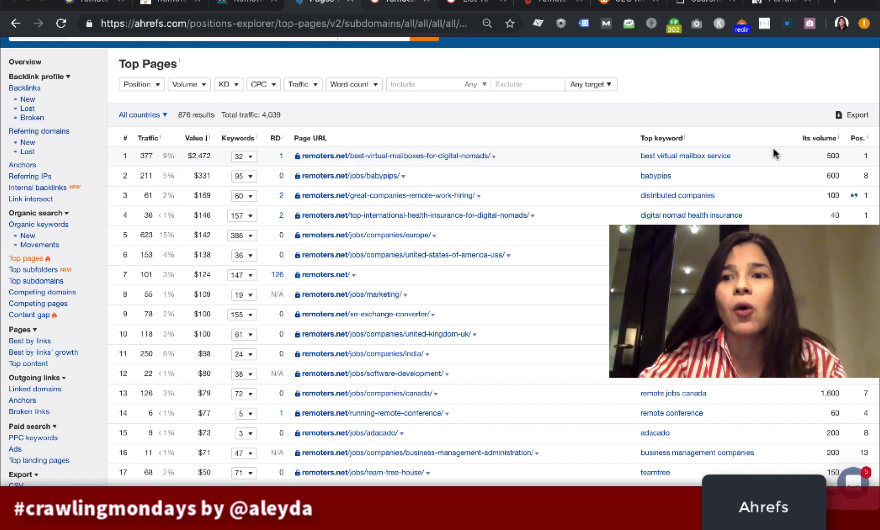
pyautogui.doubleClick(866, 156)
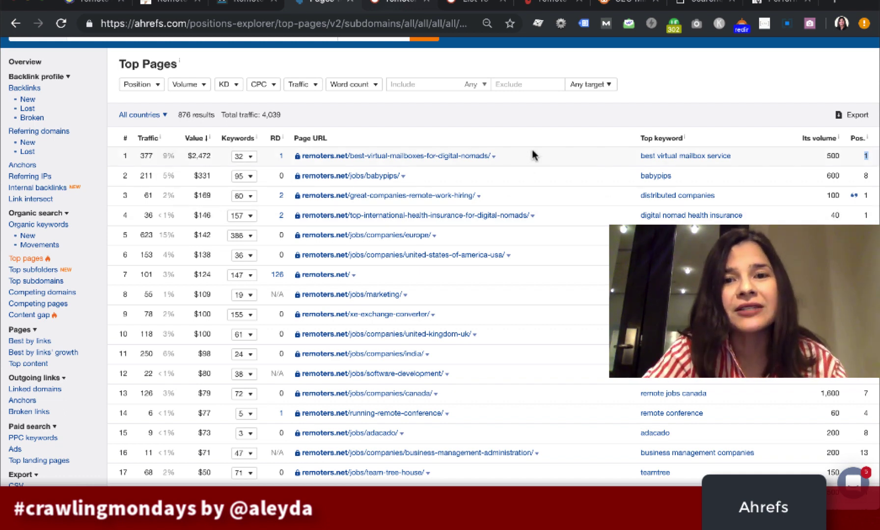
# Step: Expand the keyword list of the best-virtual-mailboxes-for-digital-nomads page, review its rankings, and collapse it again
pyautogui.click(251, 157)
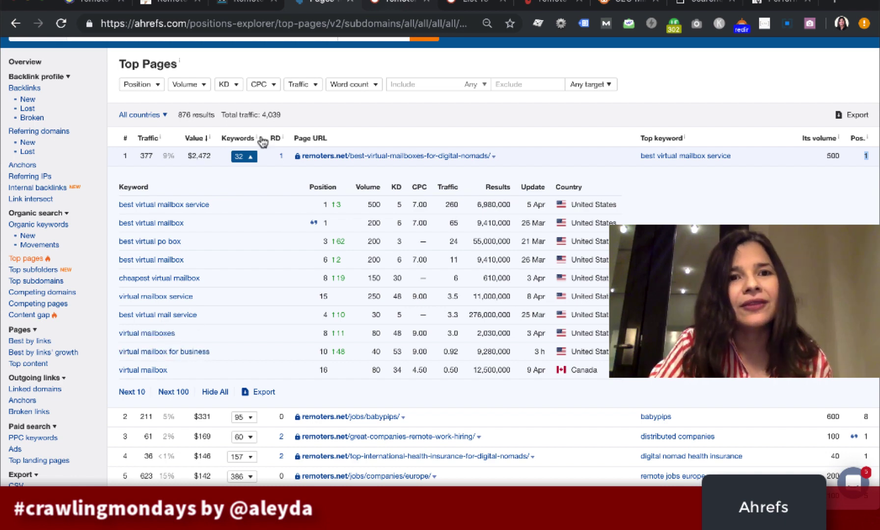
pyautogui.click(244, 157)
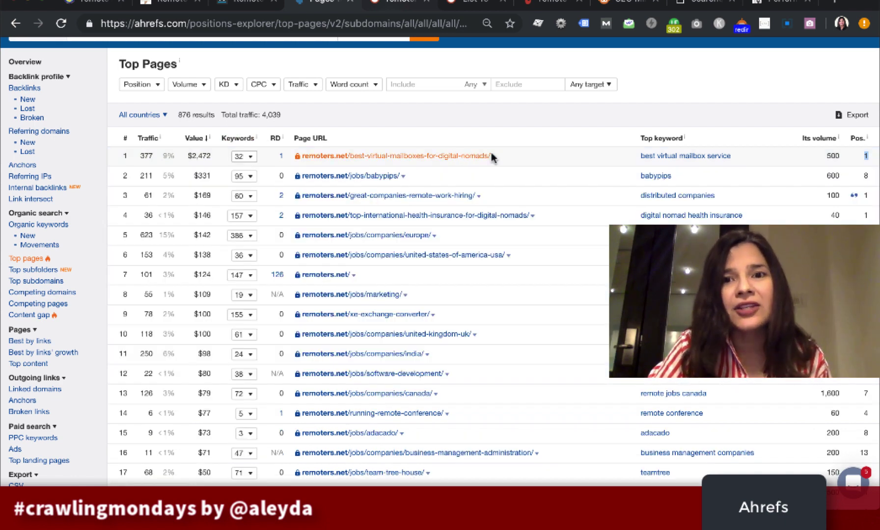
pyautogui.click(244, 156)
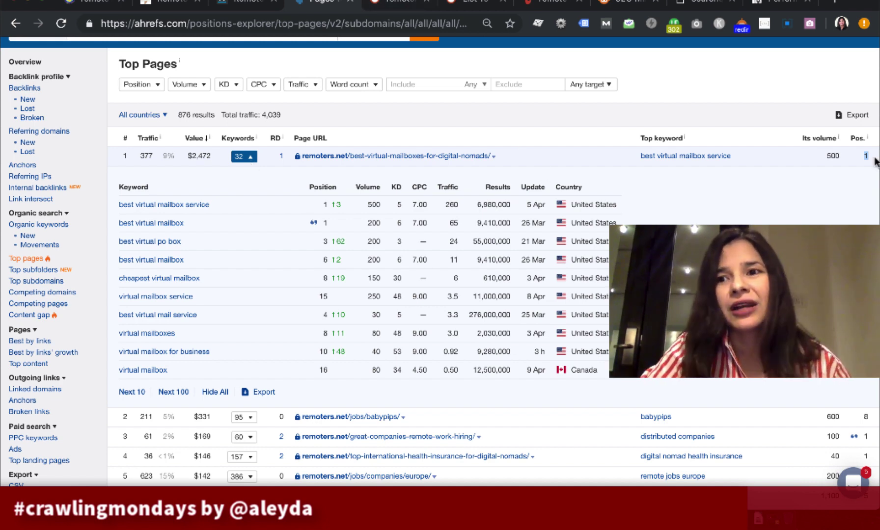
pyautogui.click(244, 156)
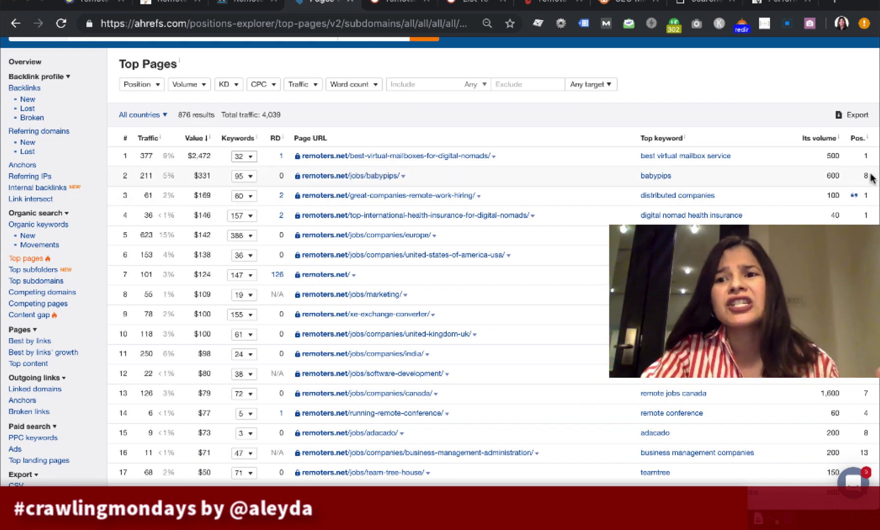
# Step: Check the featured snippet marker and the top keyword's search volume for the great-companies-remote-work-hiring page
pyautogui.scroll(-1, 660, 181)
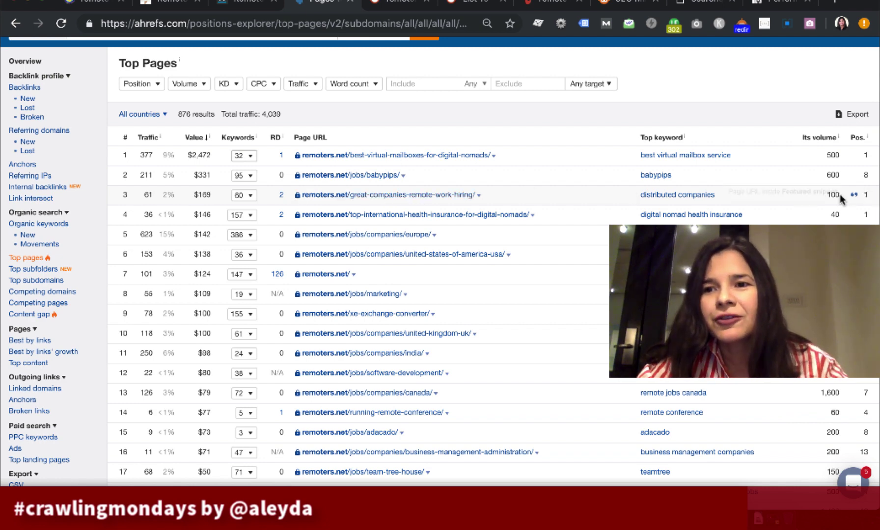
pyautogui.moveTo(855, 198)
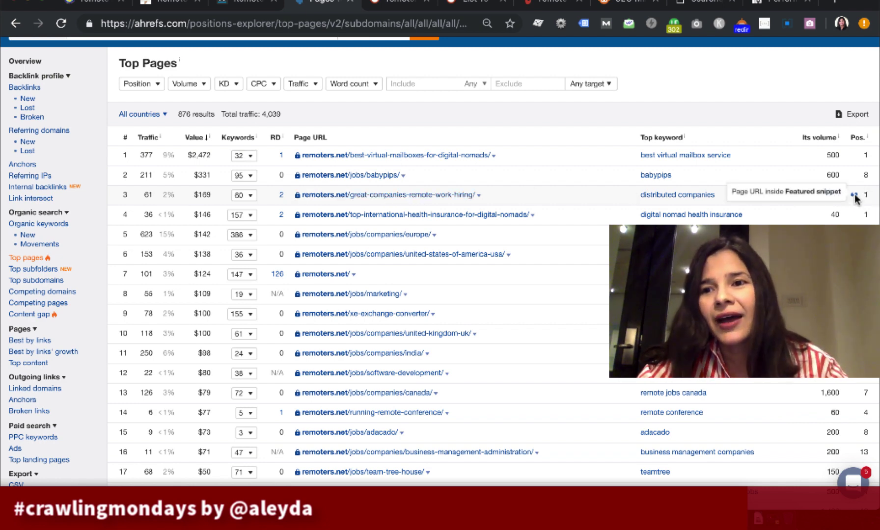
pyautogui.moveTo(855, 199); pyautogui.dragTo(810, 194)
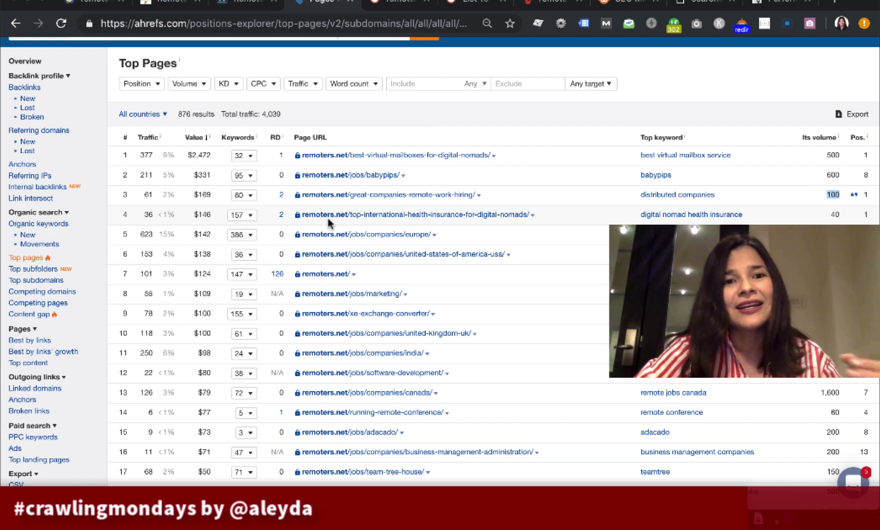
# Step: Expand the keyword list of the top-international-health-insurance-for-digital-nomads page and check the volume of "digital nomad health insurance"
pyautogui.click(251, 218)
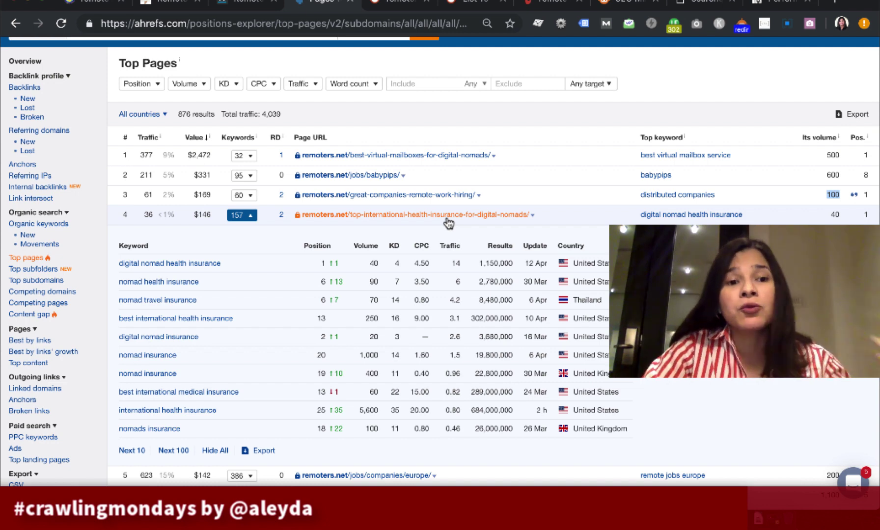
pyautogui.scroll(-1, 302, 309)
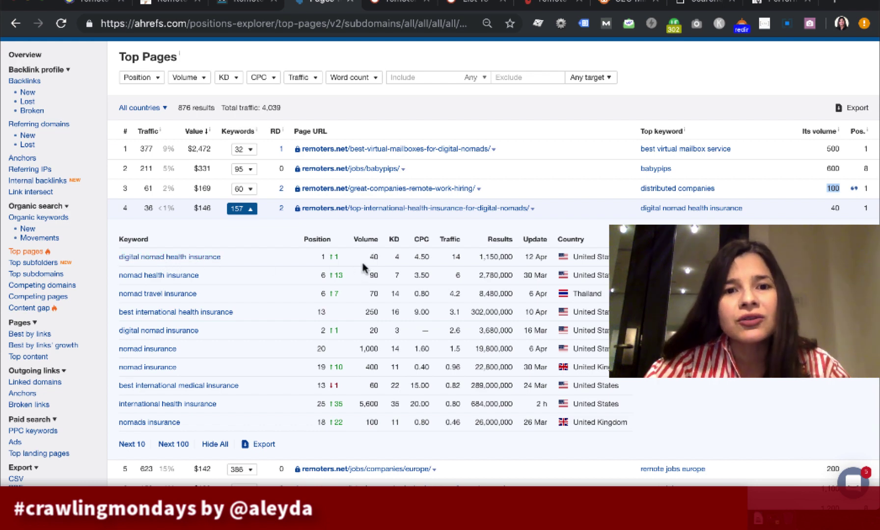
pyautogui.click(382, 264)
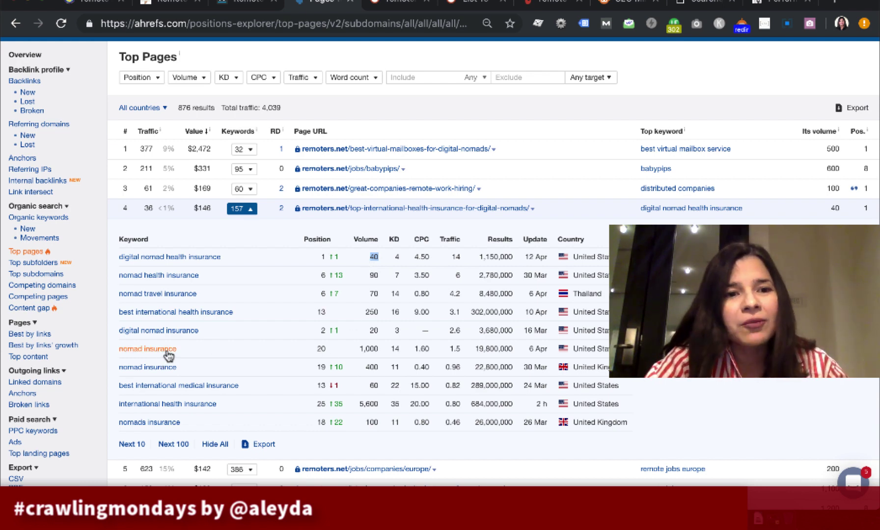
# Step: Check the position and volume of the first "nomad insurance" keyword and the volume of "international health insurance"
pyautogui.moveTo(180, 347); pyautogui.dragTo(119, 351)
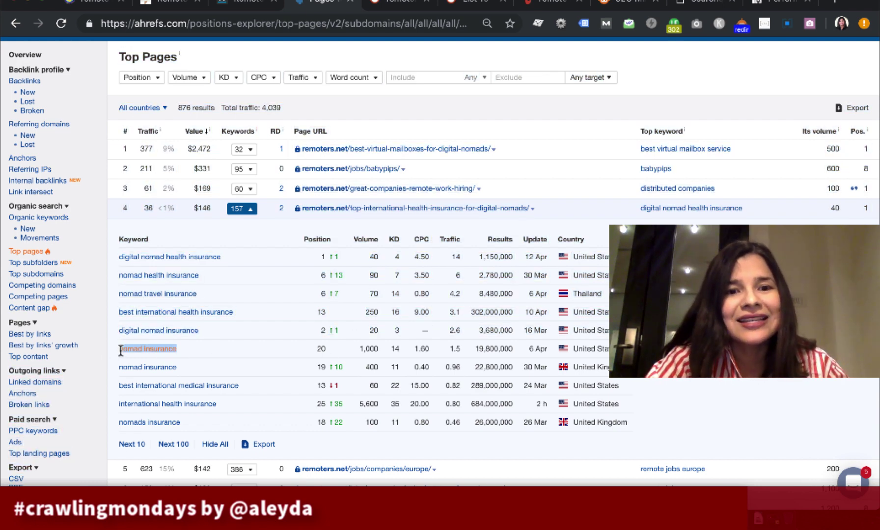
pyautogui.moveTo(328, 350); pyautogui.dragTo(315, 353)
pyautogui.moveTo(381, 350); pyautogui.dragTo(360, 351)
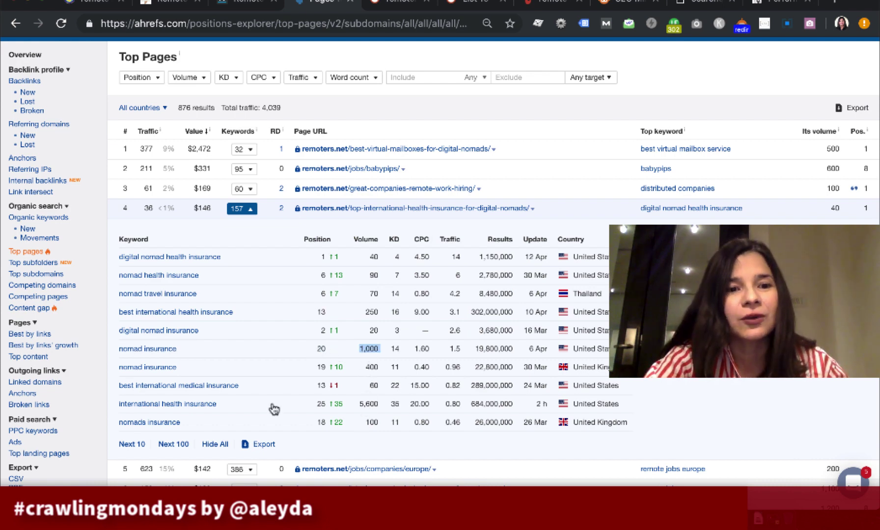
pyautogui.click(377, 403)
pyautogui.moveTo(352, 403)
pyautogui.mouseDown()
pyautogui.moveTo(381, 409)
pyautogui.moveTo(366, 406)
pyautogui.mouseUp()
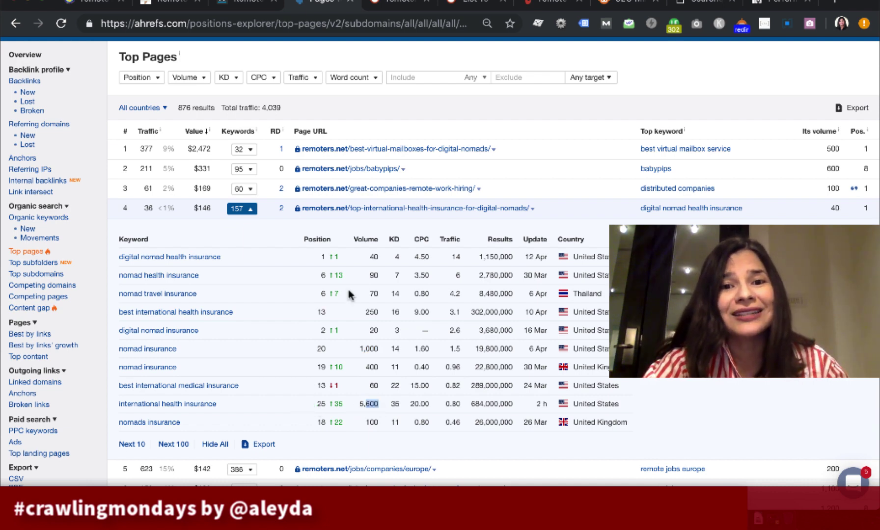
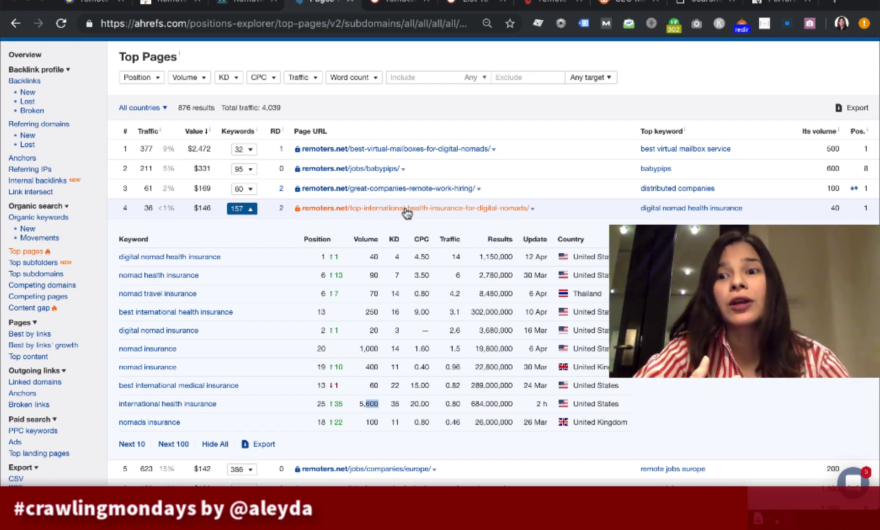
# Step: Compare the health insurance page's top keyword volume with the ranking of its "nomad insurance" keyword
pyautogui.doubleClick(835, 208)
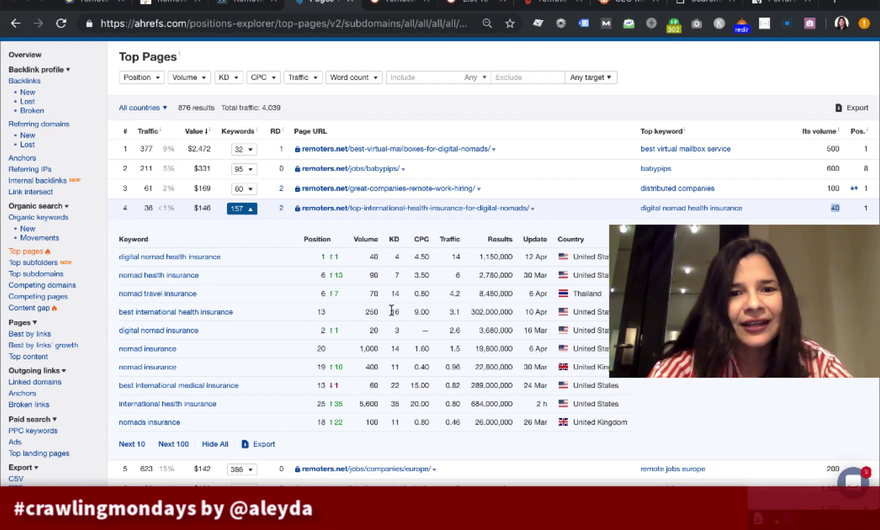
pyautogui.moveTo(190, 353); pyautogui.dragTo(118, 350)
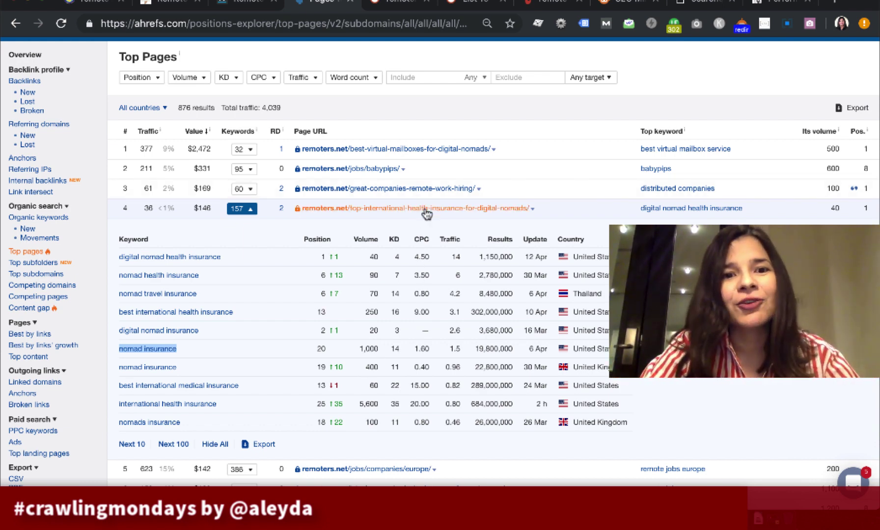
pyautogui.click(327, 351)
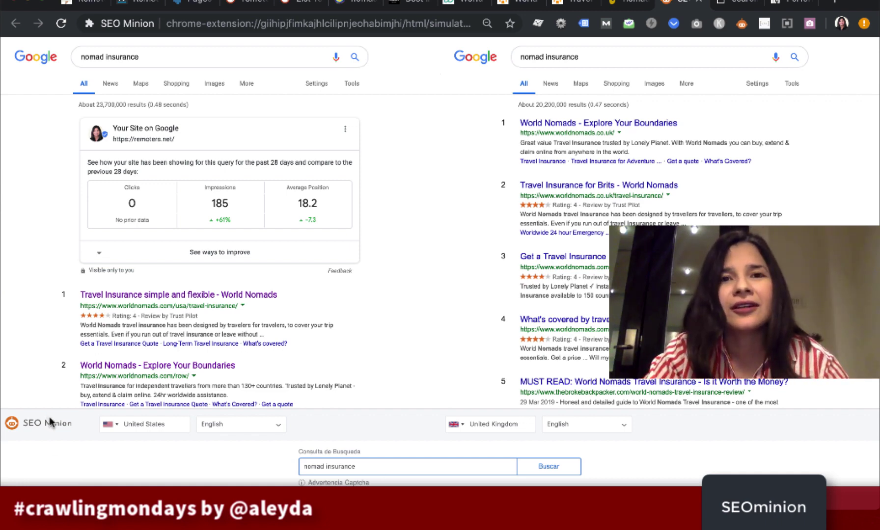
# Step: Switch to SEO Minion and compare the United States and United Kingdom search results for "nomad insurance"
pyautogui.click(162, 426)
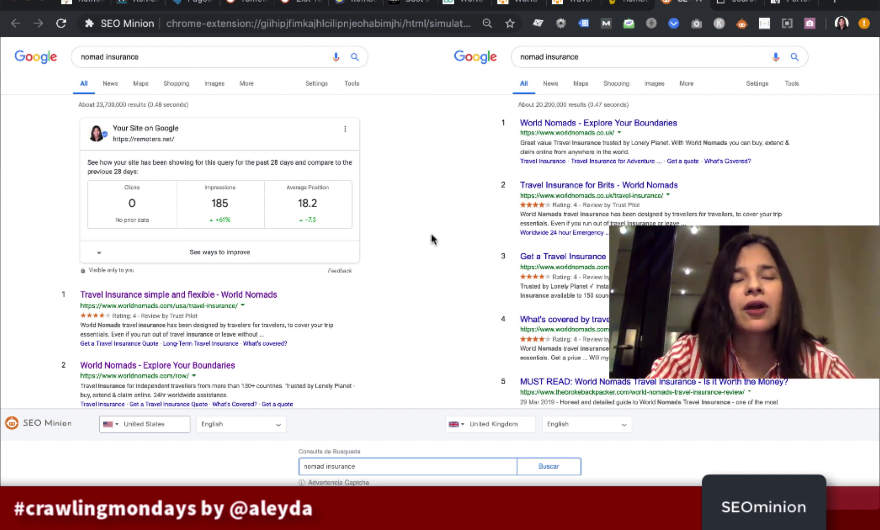
pyautogui.scroll(-1, 431, 239)
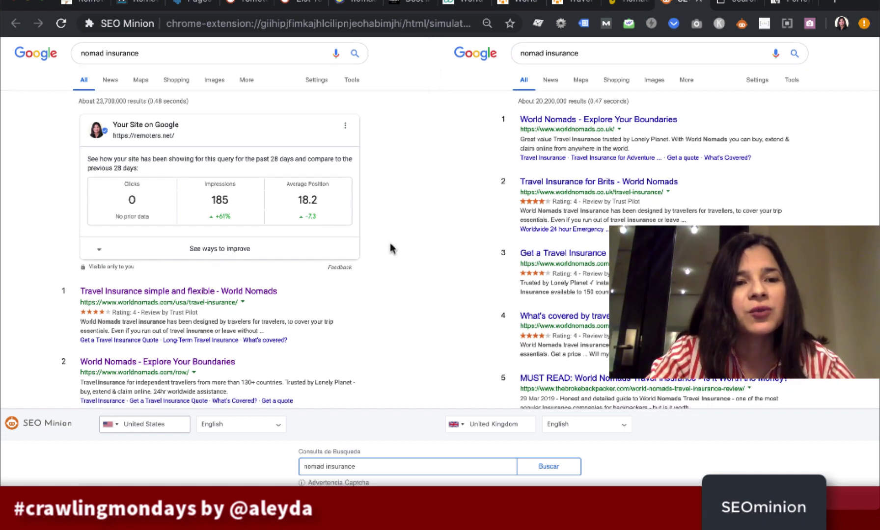
pyautogui.scroll(-2, 391, 249)
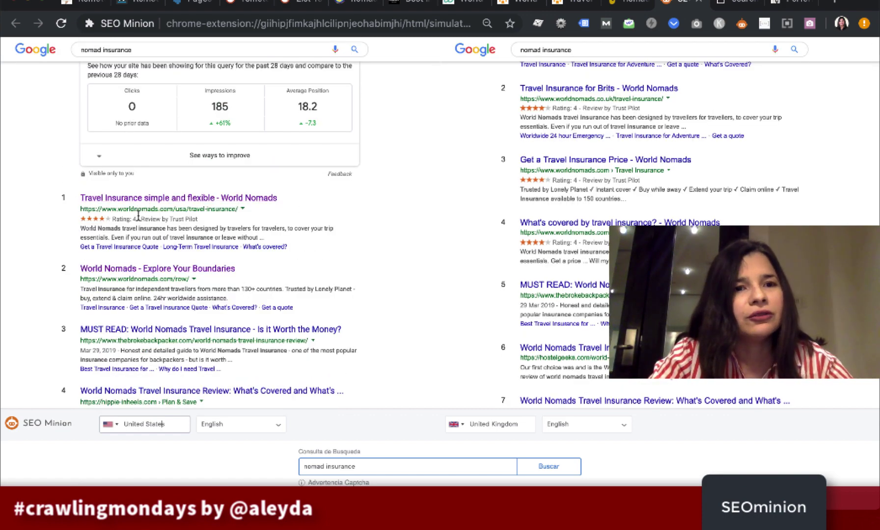
pyautogui.scroll(1, 462, 165)
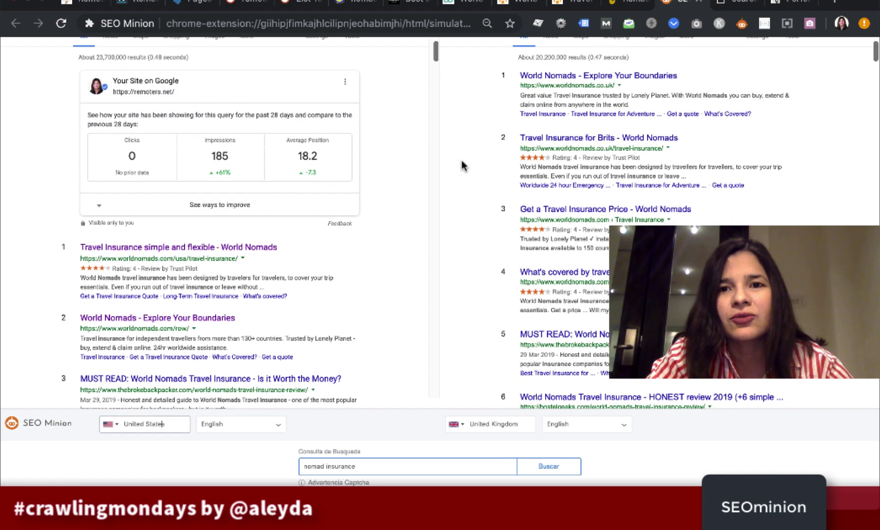
pyautogui.scroll(1, 548, 140)
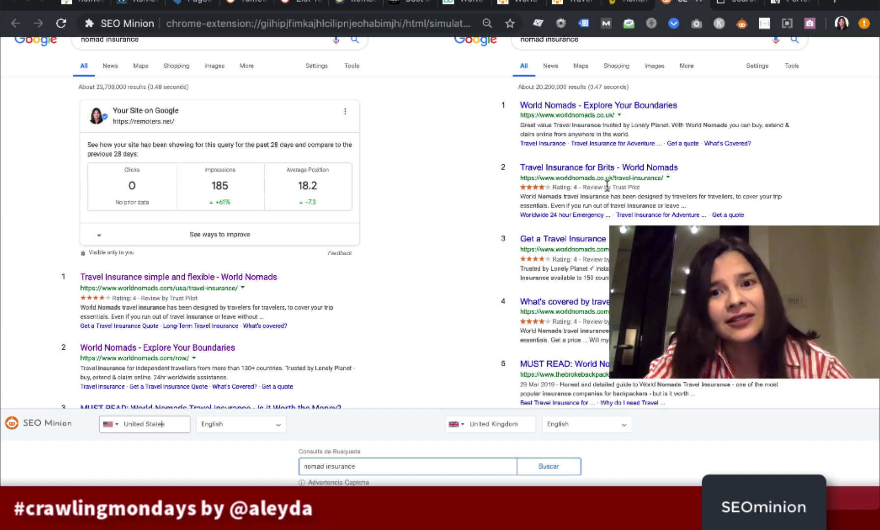
pyautogui.scroll(-2, 168, 309)
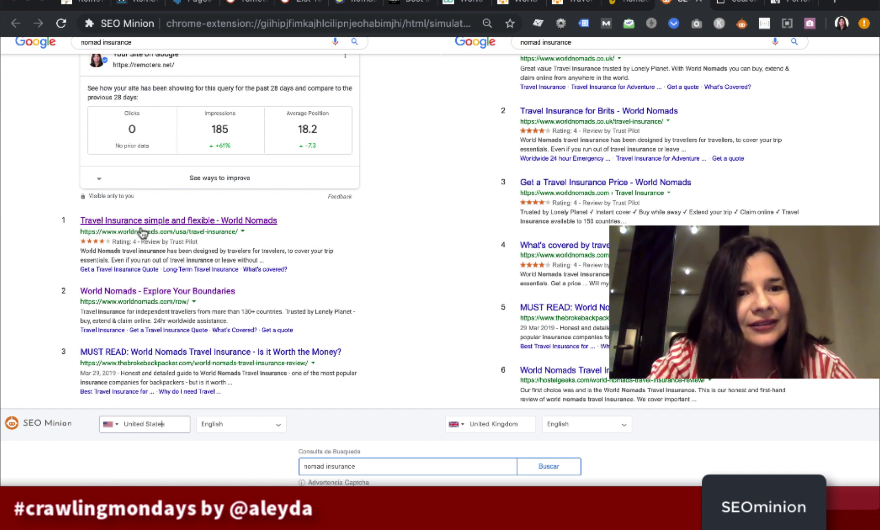
pyautogui.scroll(-2, 193, 292)
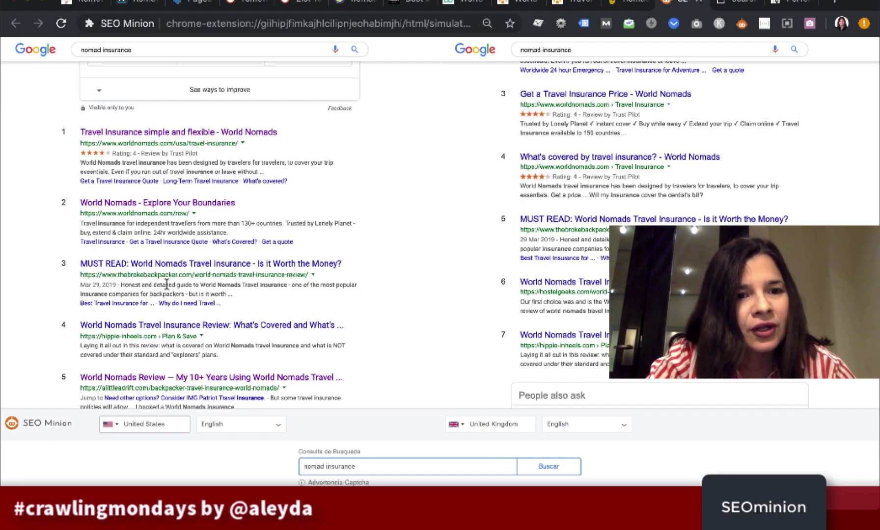
pyautogui.scroll(-2, 194, 289)
pyautogui.scroll(-3, 196, 280)
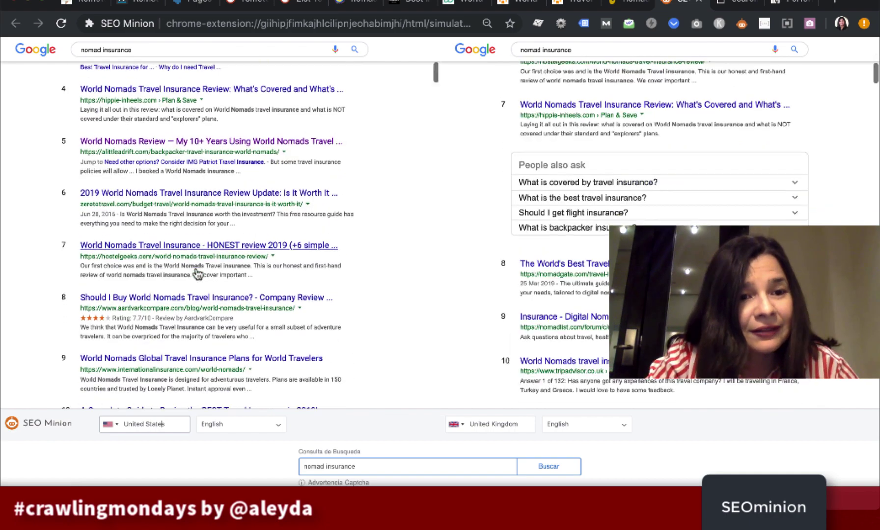
# Step: Examine the top-ranked "nomad insurance" results for both countries and remoters.net's own performance figures for the query
pyautogui.scroll(6, 231, 226)
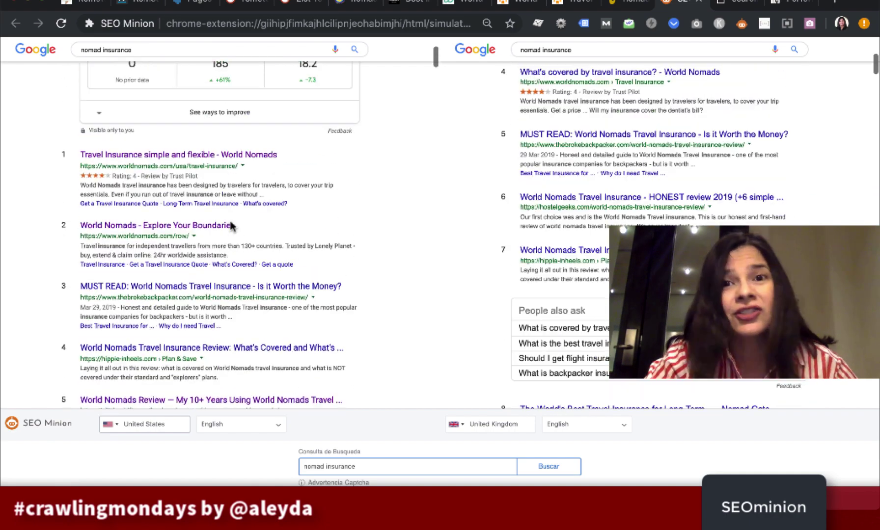
pyautogui.scroll(-2, 290, 179)
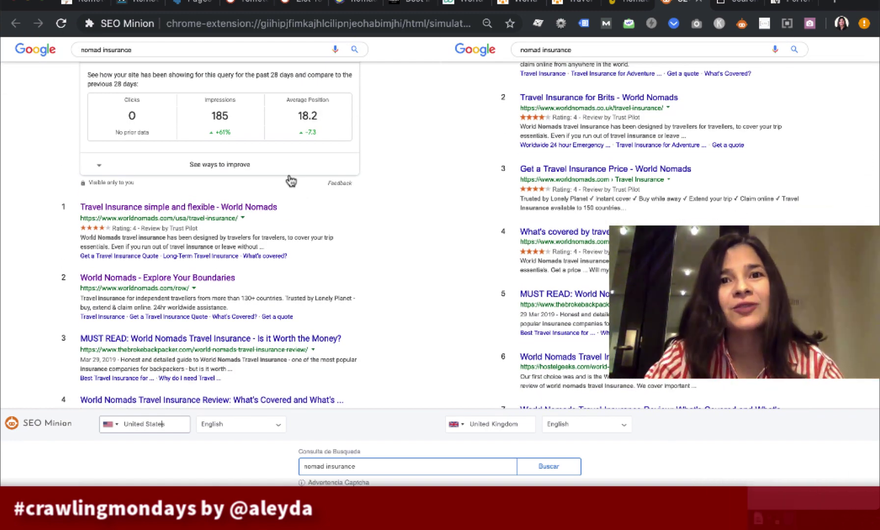
pyautogui.scroll(-1, 348, 284)
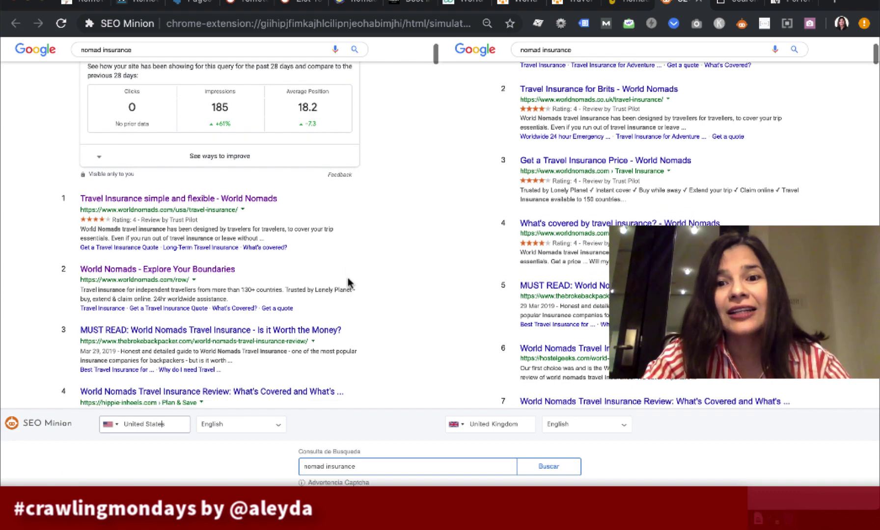
pyautogui.scroll(-2, 348, 284)
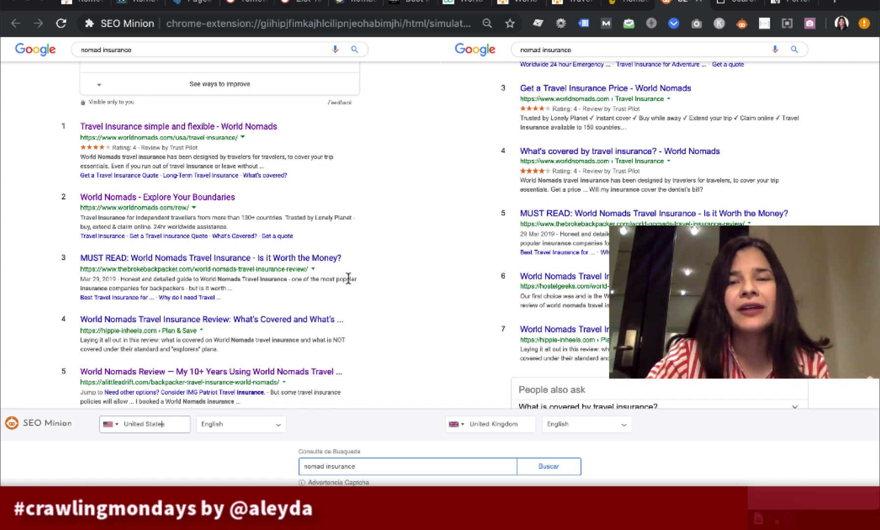
pyautogui.scroll(1, 440, 219)
pyautogui.scroll(5, 437, 214)
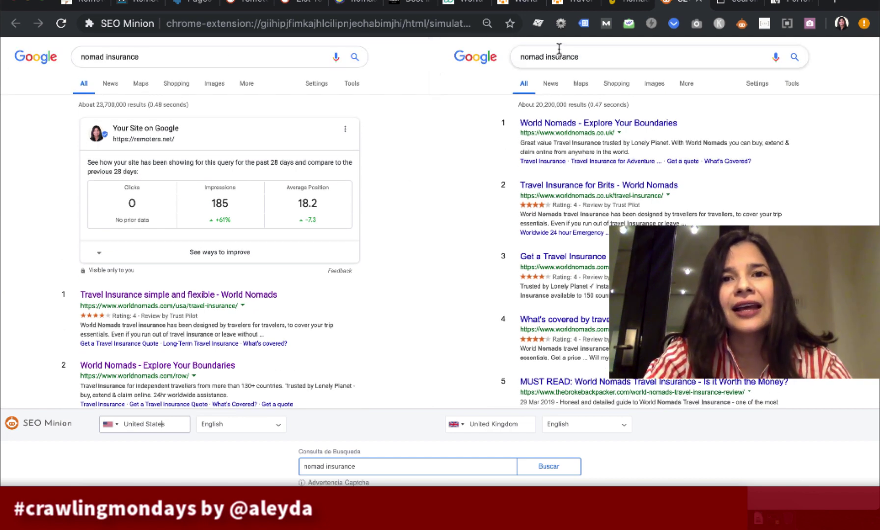
# Step: Switch to SERPChecker and examine the keyword difficulty, SERP features and link metrics of the top ten "nomad insurance" results
pyautogui.click(622, 10)
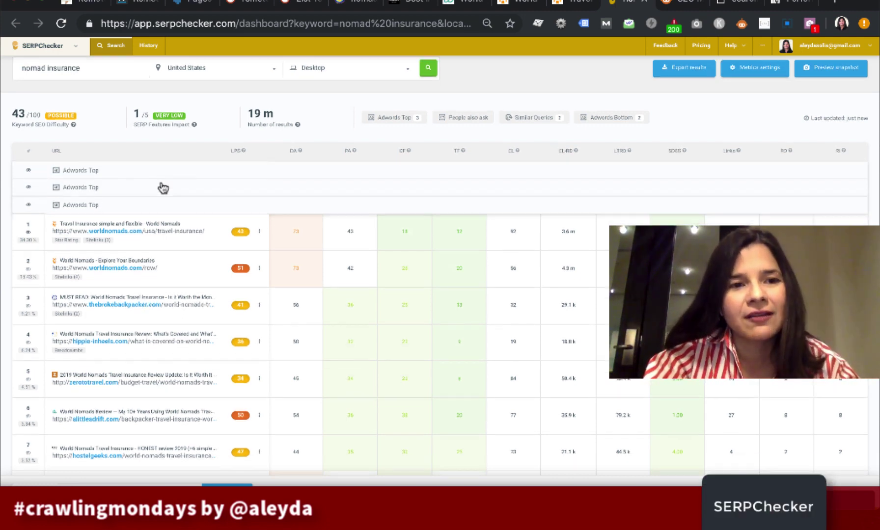
pyautogui.scroll(-3, 162, 189)
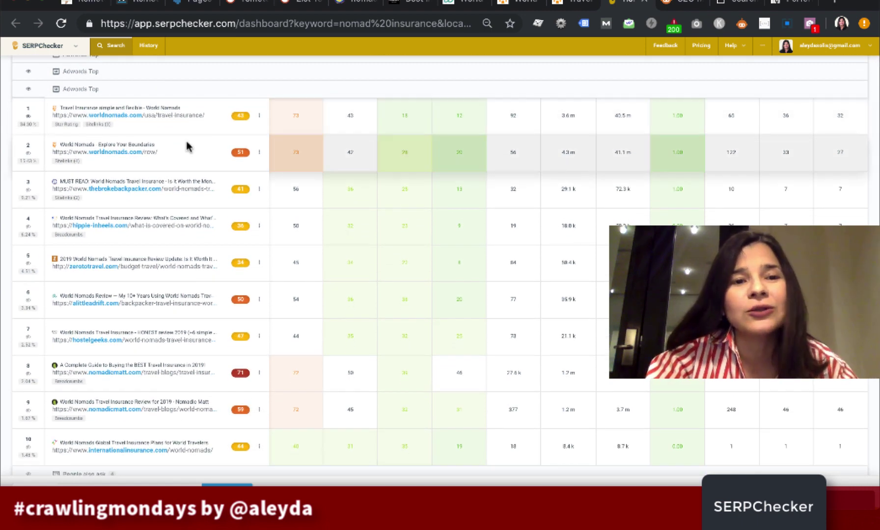
pyautogui.scroll(2, 186, 147)
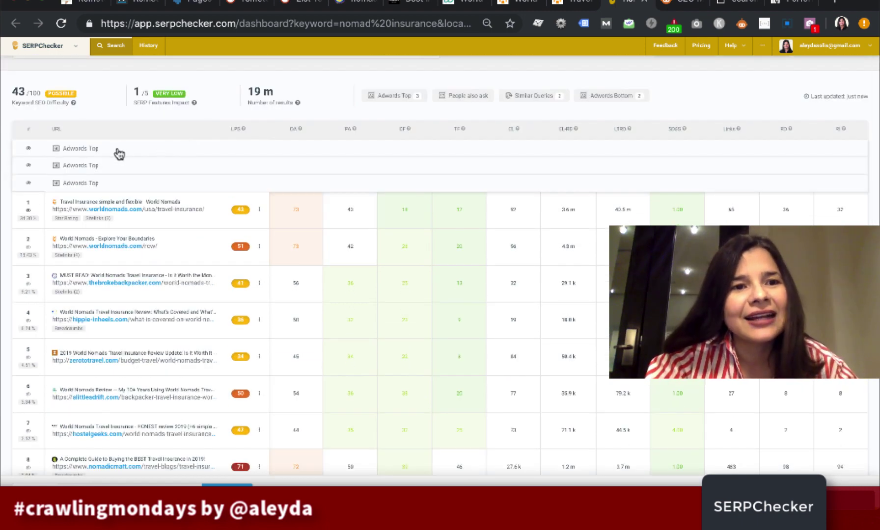
pyautogui.scroll(1, 122, 162)
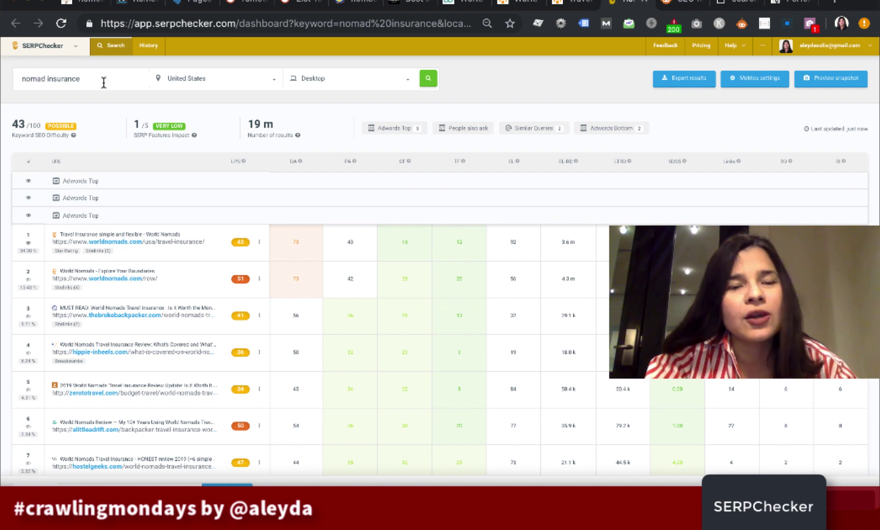
pyautogui.scroll(-2, 232, 204)
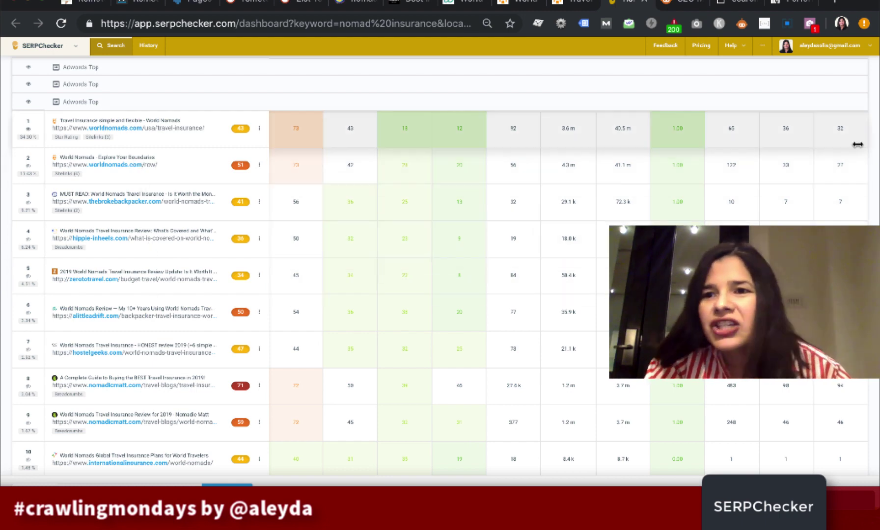
pyautogui.scroll(3, 858, 144)
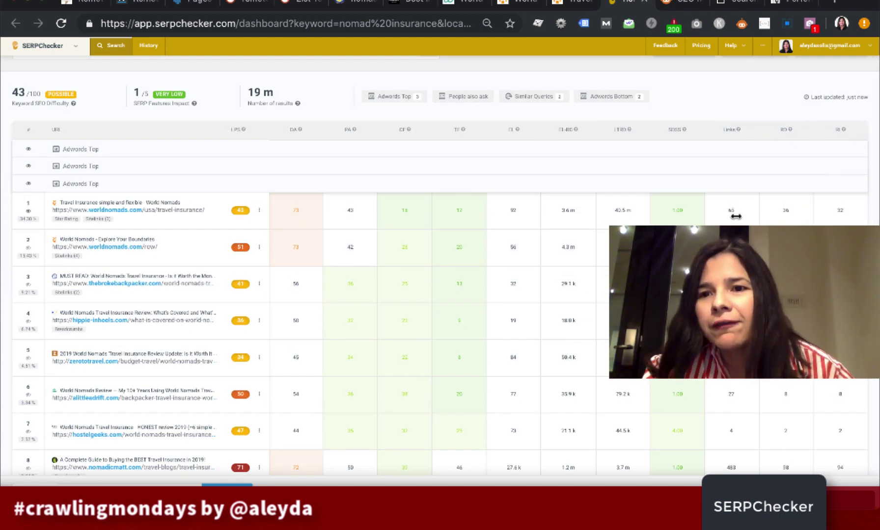
pyautogui.scroll(-2, 736, 319)
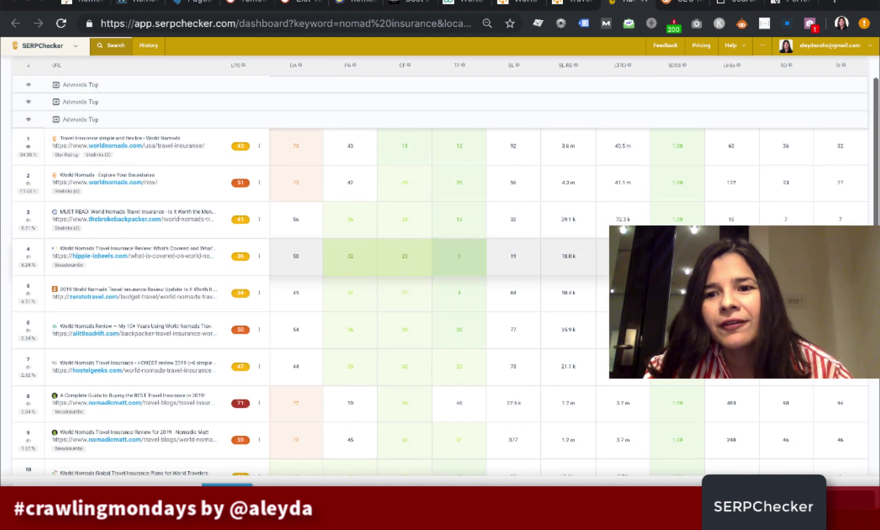
pyautogui.scroll(-3, 733, 200)
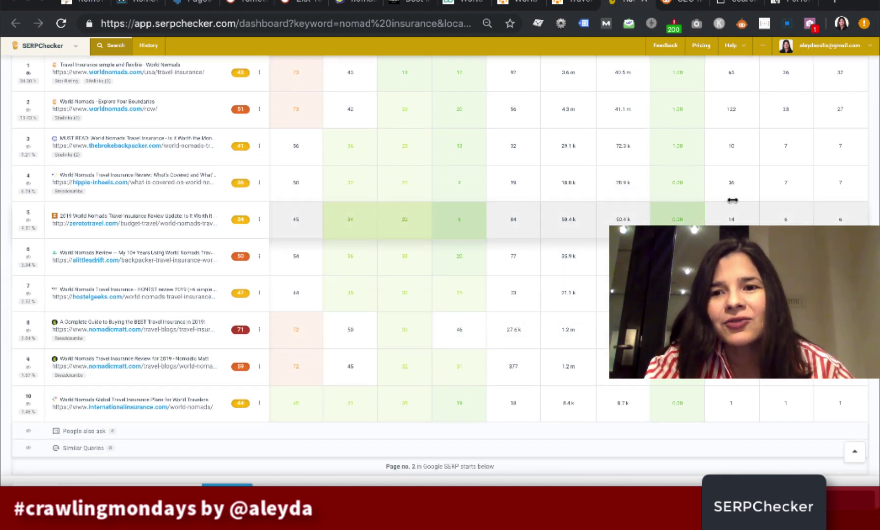
pyautogui.scroll(4, 735, 141)
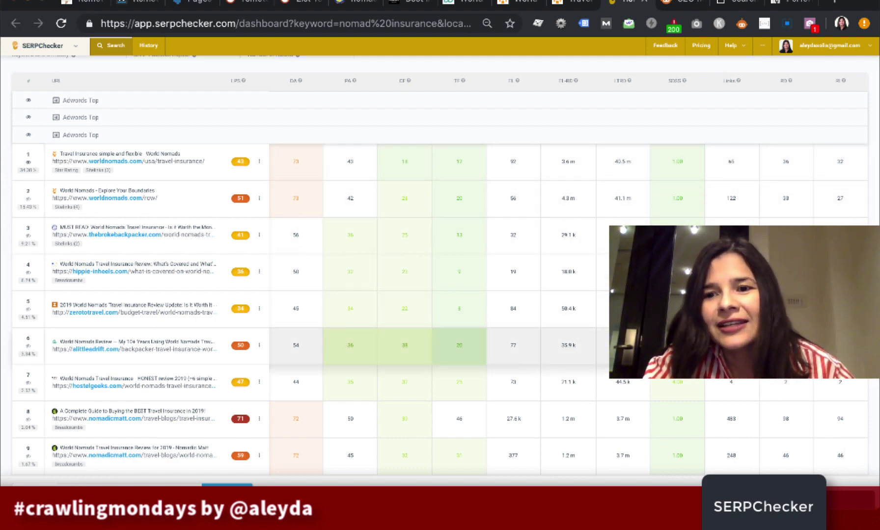
pyautogui.scroll(-1, 339, 349)
pyautogui.scroll(1, 389, 299)
# Step: Find "remoters" within the SERPChecker results and compare its metrics with the surrounding second-page competitors
pyautogui.press('super+f')
pyautogui.write('remoters')
pyautogui.press('Return')
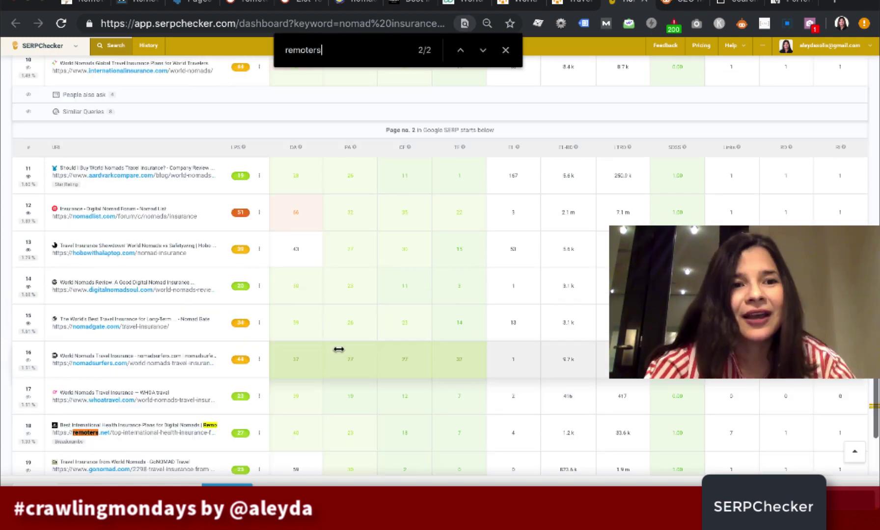
pyautogui.scroll(-2, 339, 349)
pyautogui.scroll(2, 339, 349)
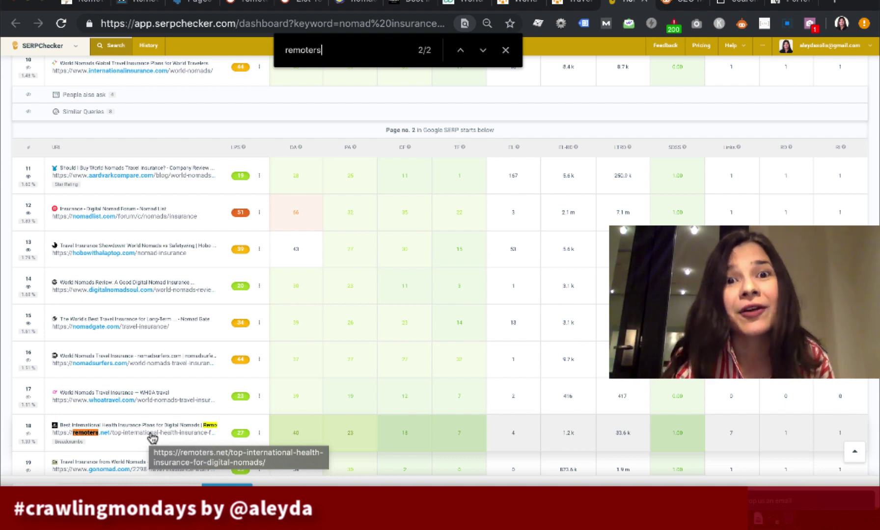
pyautogui.scroll(10, 152, 437)
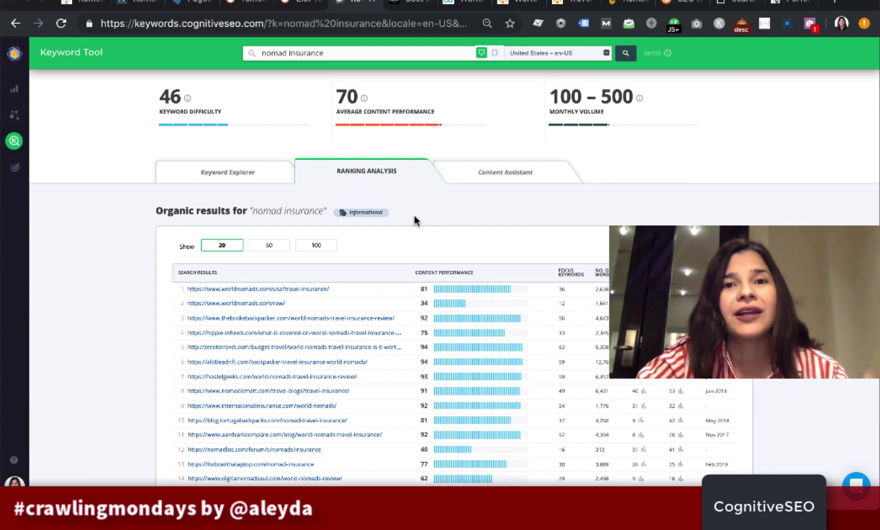
# Step: Check the query intent label for "nomad insurance" and its explanation in the ranking analysis
pyautogui.scroll(-1, 414, 221)
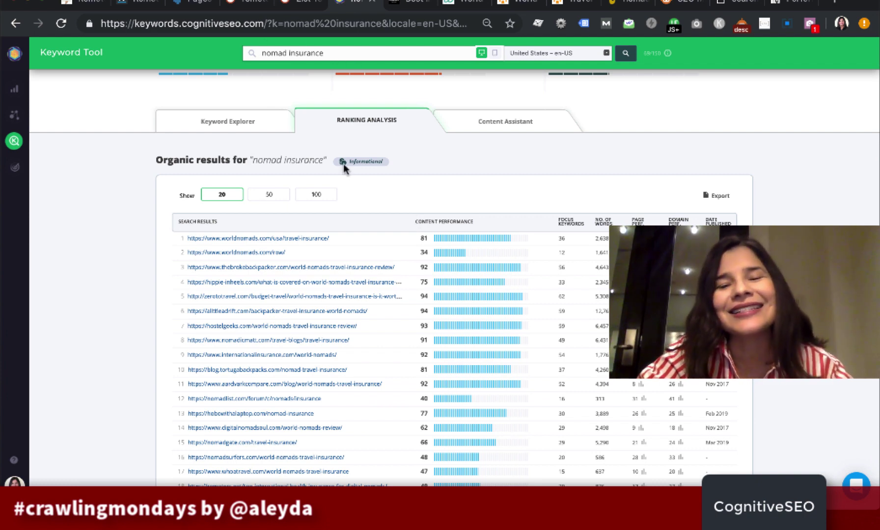
pyautogui.moveTo(345, 165)
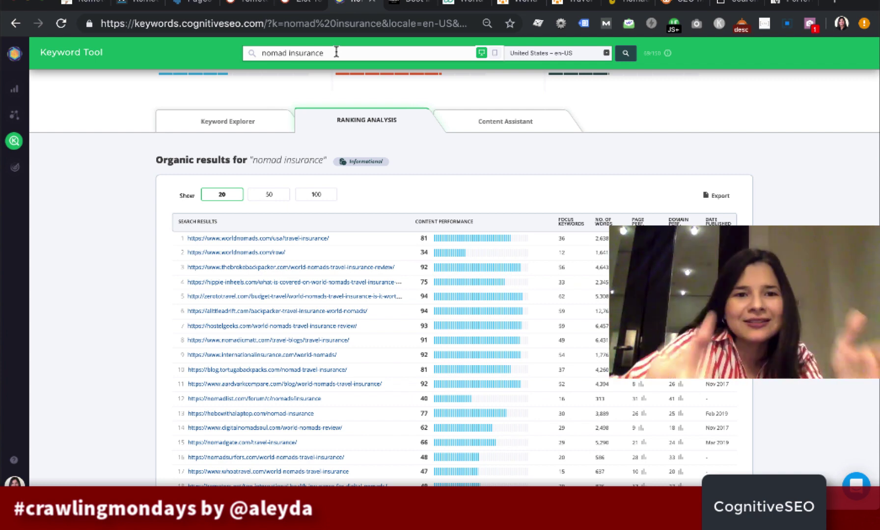
pyautogui.scroll(1, 324, 113)
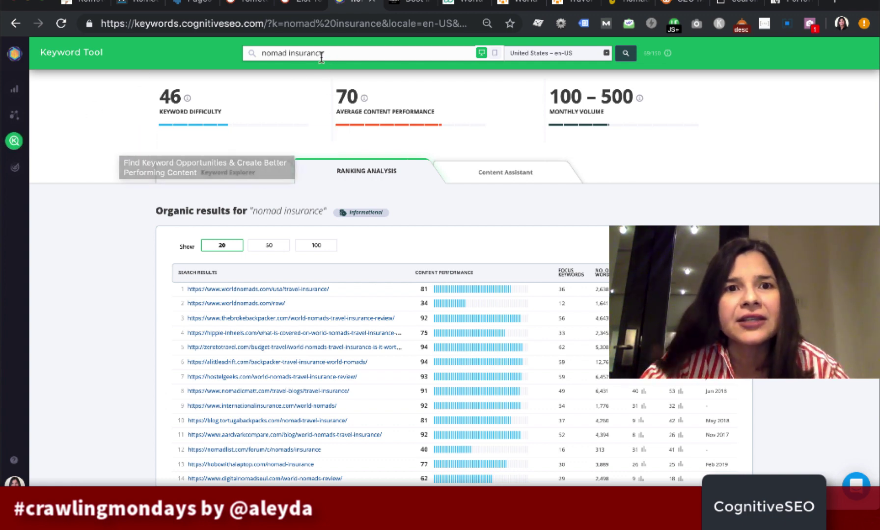
pyautogui.moveTo(328, 53); pyautogui.dragTo(236, 47)
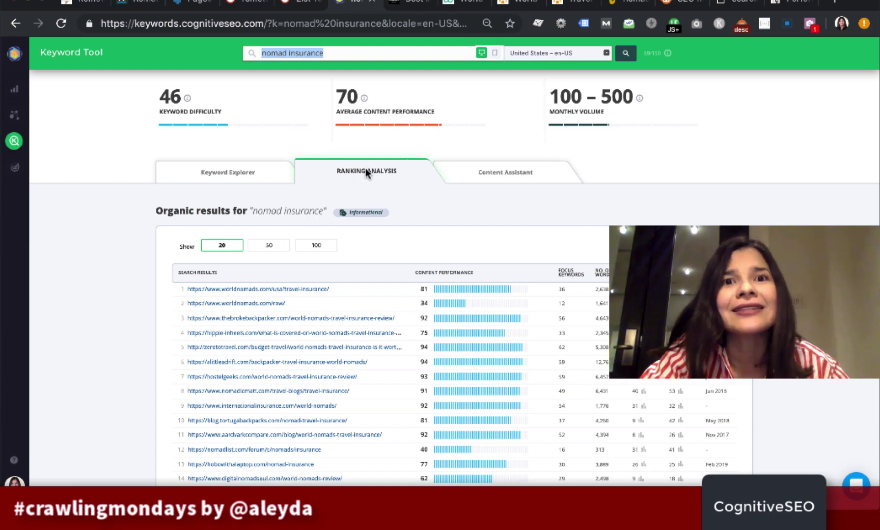
pyautogui.scroll(-2, 367, 173)
pyautogui.scroll(2, 459, 138)
pyautogui.moveTo(387, 220)
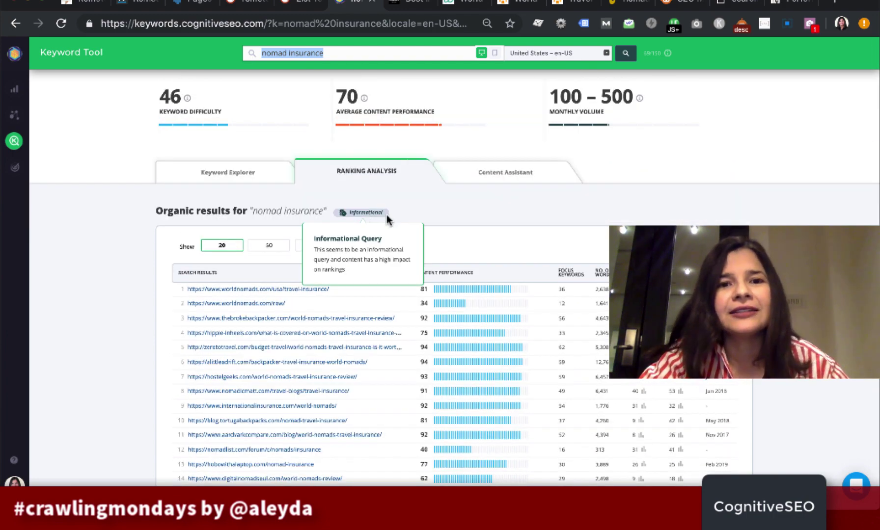
# Step: Open the content details of worldnomads.com/usa/travel-insurance/ and check its content performance, word count and used keywords
pyautogui.scroll(-2, 434, 204)
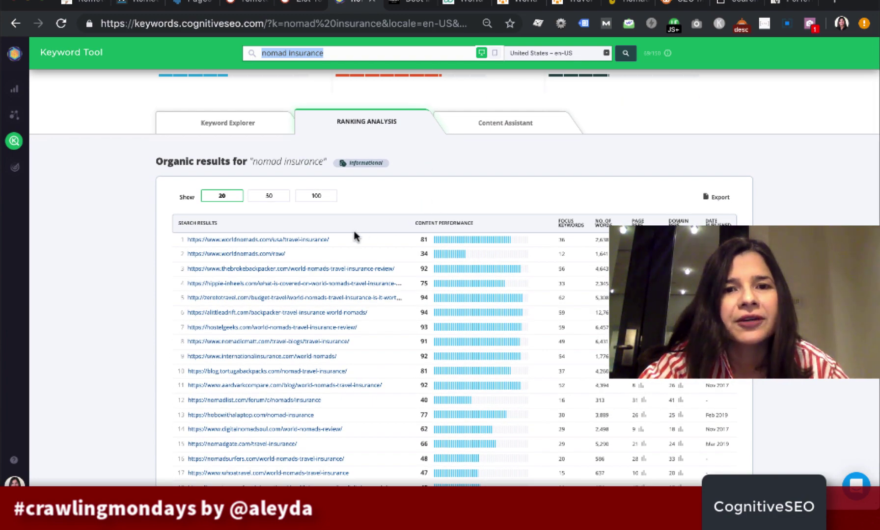
pyautogui.scroll(-2, 354, 236)
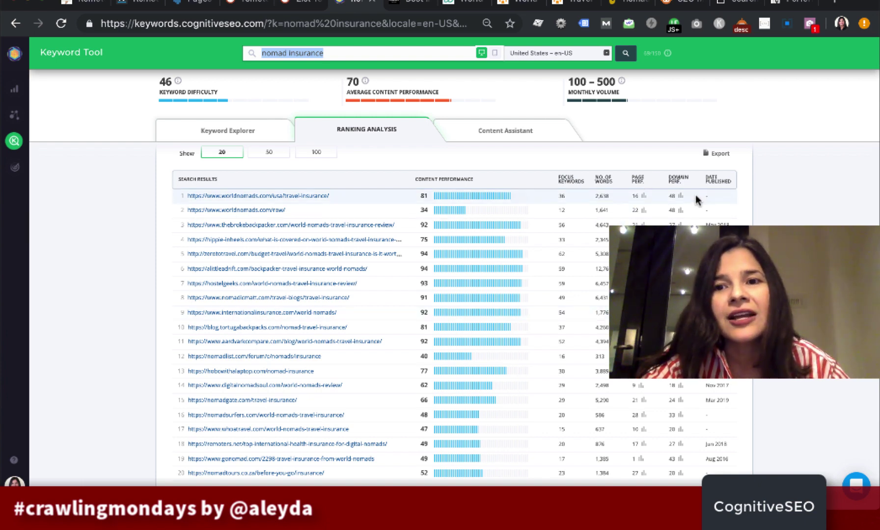
pyautogui.click(354, 197)
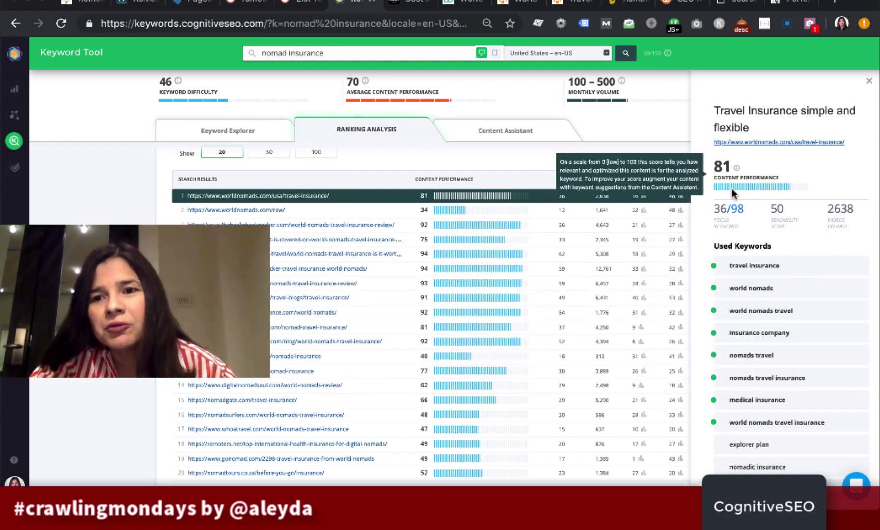
pyautogui.moveTo(740, 222)
pyautogui.doubleClick(853, 211)
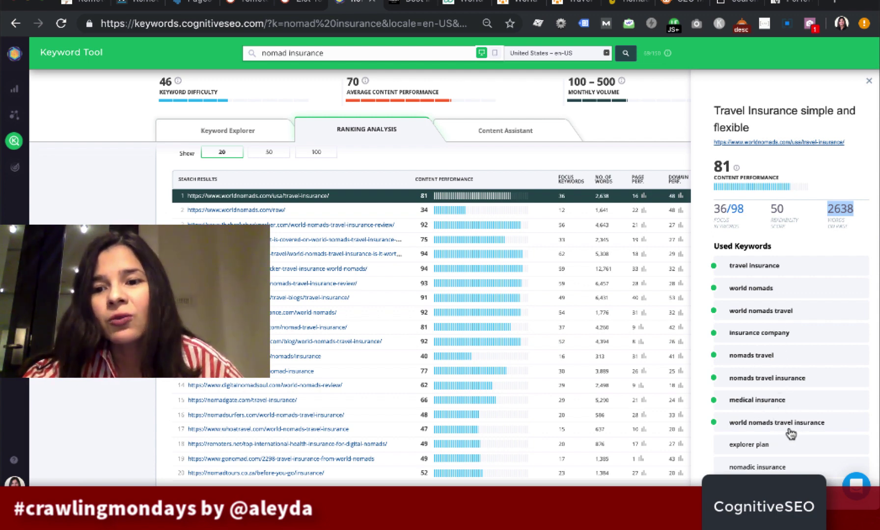
pyautogui.click(809, 431)
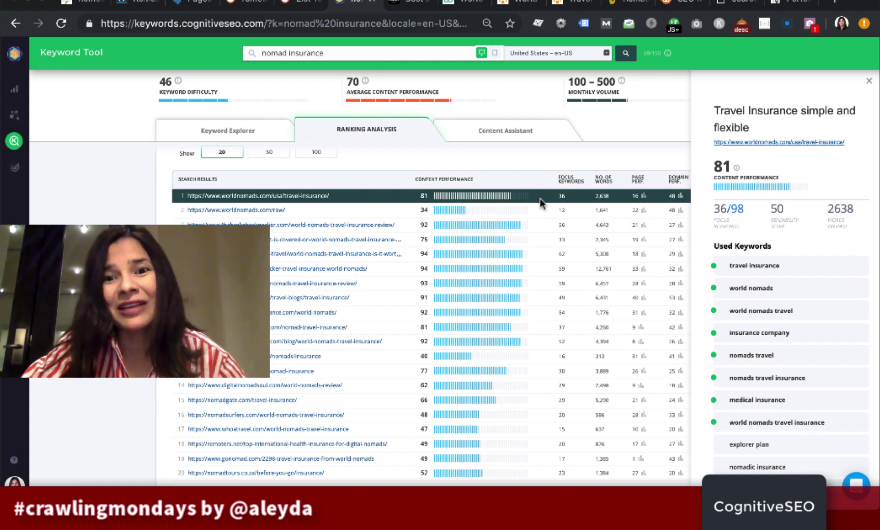
# Step: Compare the content details of worldnomads.com/row/ and the thebrokebackpacker.com review with those of the first-ranked page
pyautogui.click(540, 216)
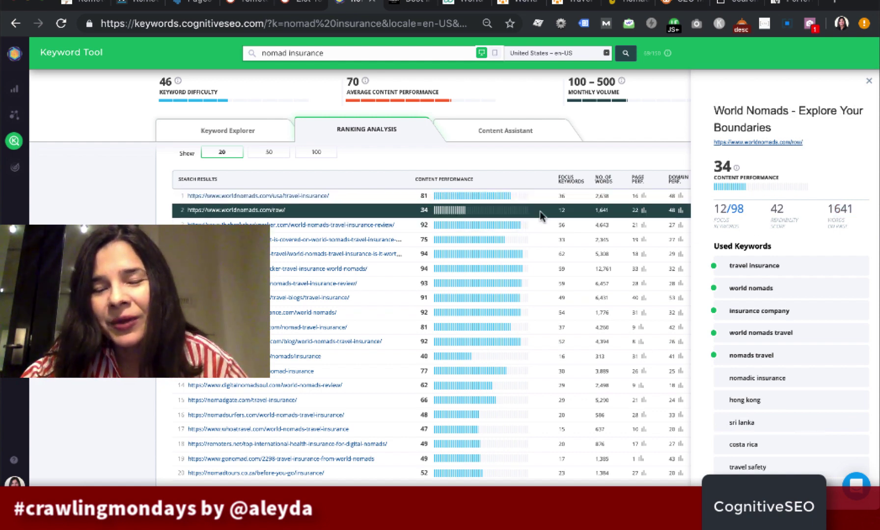
pyautogui.click(543, 197)
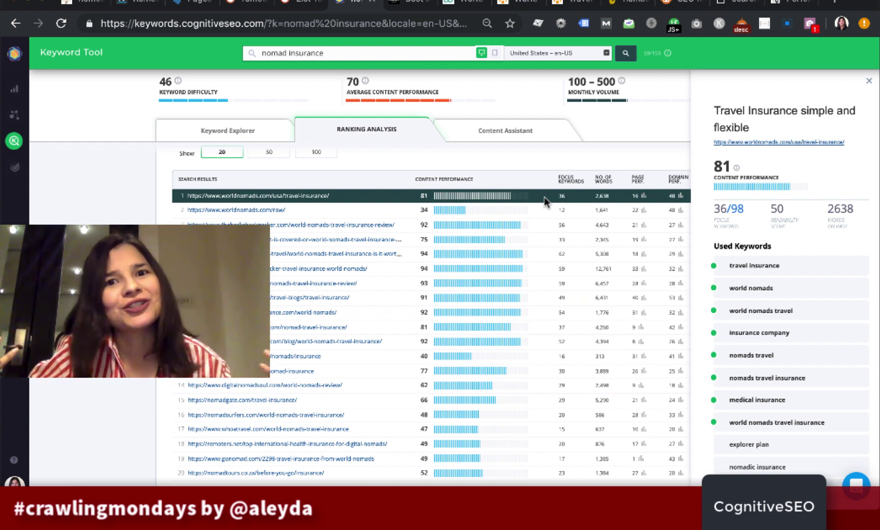
pyautogui.click(545, 228)
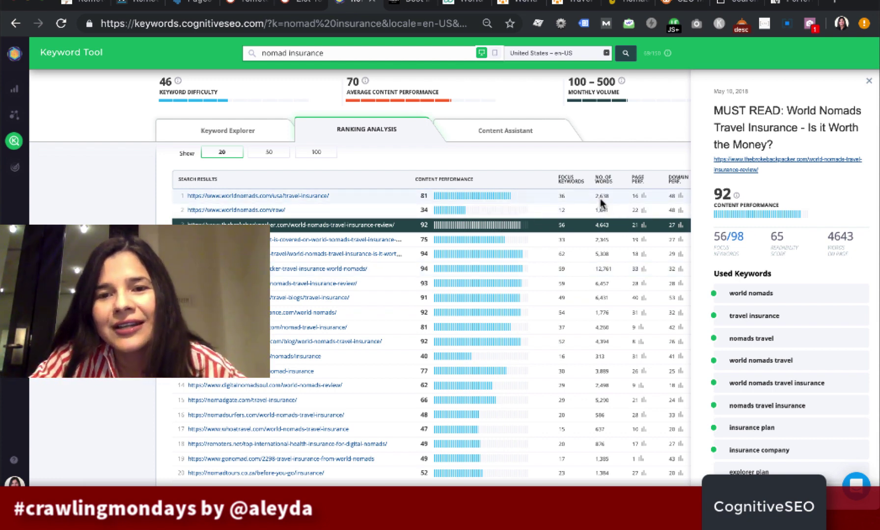
pyautogui.click(536, 196)
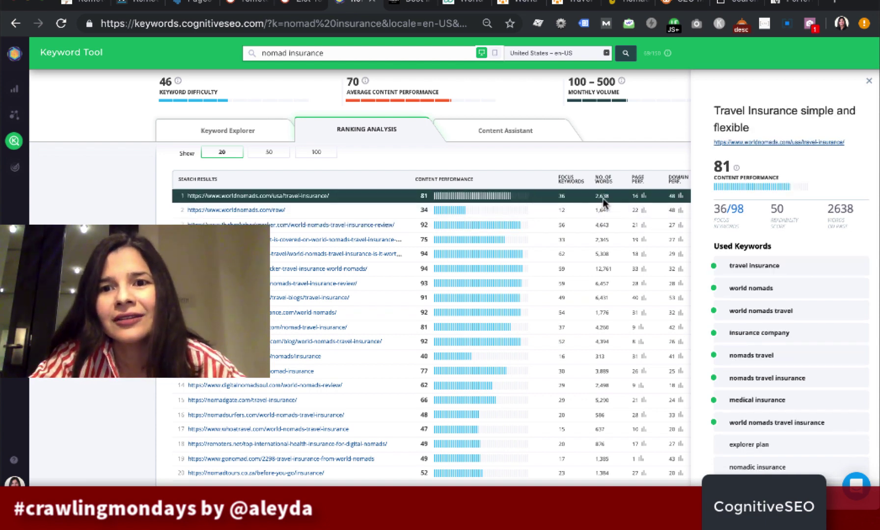
# Step: Check the content performance, focus keywords and word counts of the third- to sixth-ranked results one after another
pyautogui.click(545, 226)
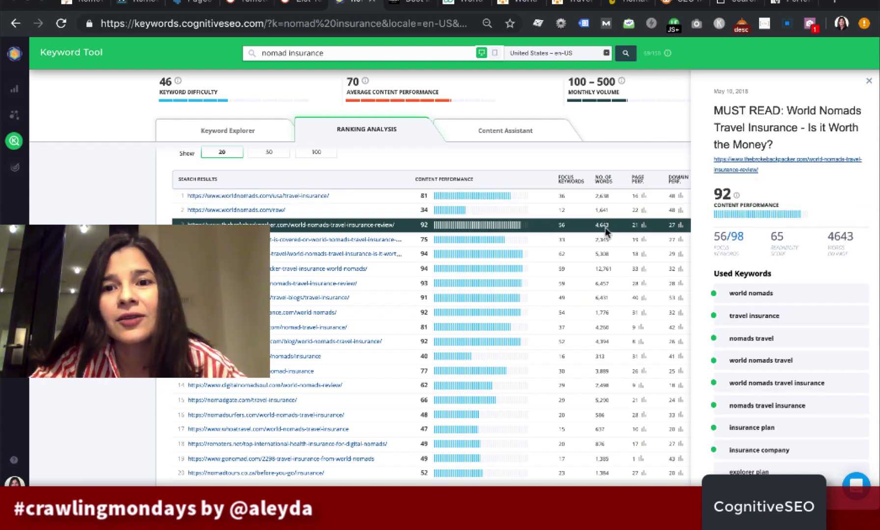
pyautogui.click(539, 240)
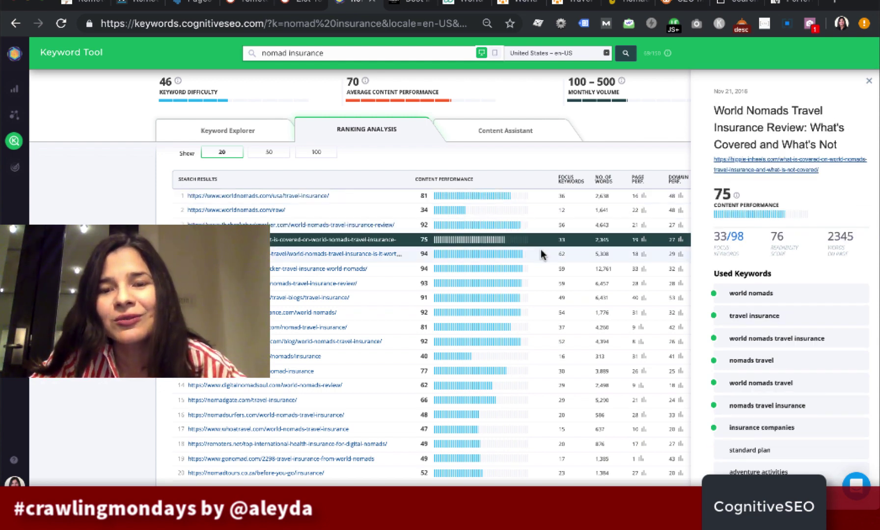
pyautogui.click(541, 254)
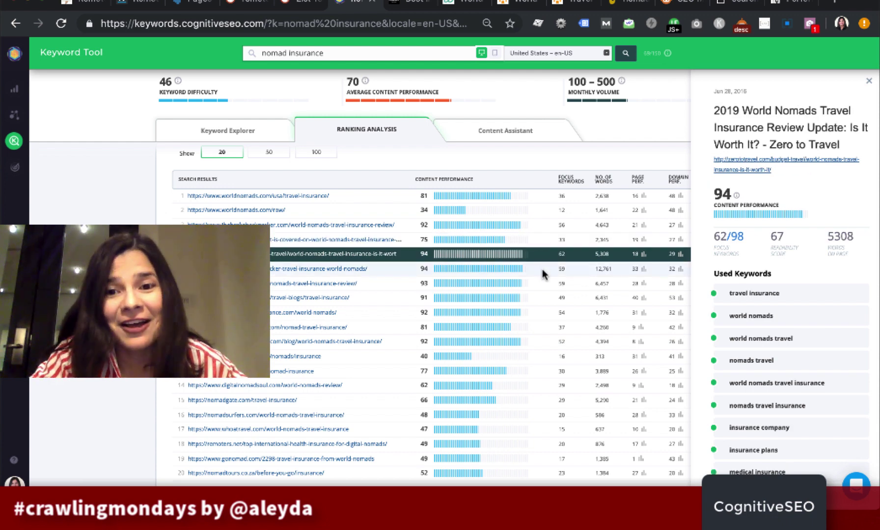
pyautogui.click(546, 271)
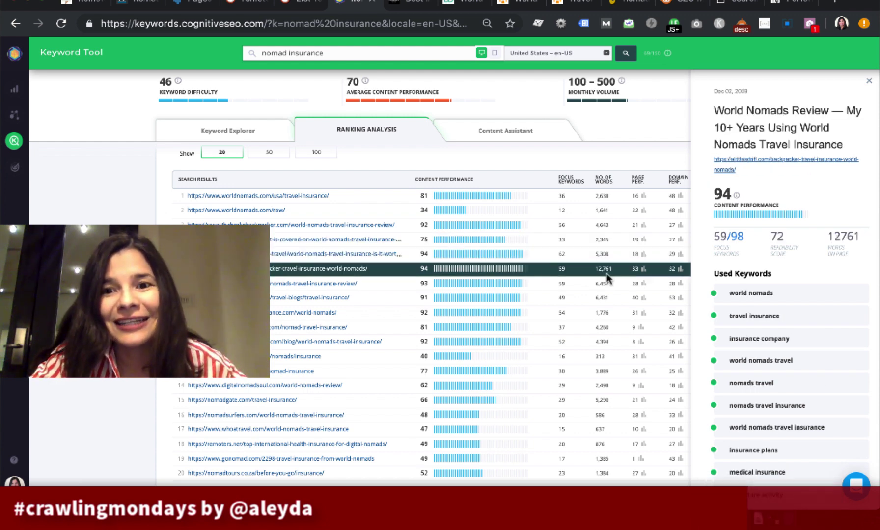
# Step: Compare the content details of the hostelgeeks.com, nomadicmatt.com and zerototravel.com results, including their content performance, focus keywords and word counts
pyautogui.click(545, 287)
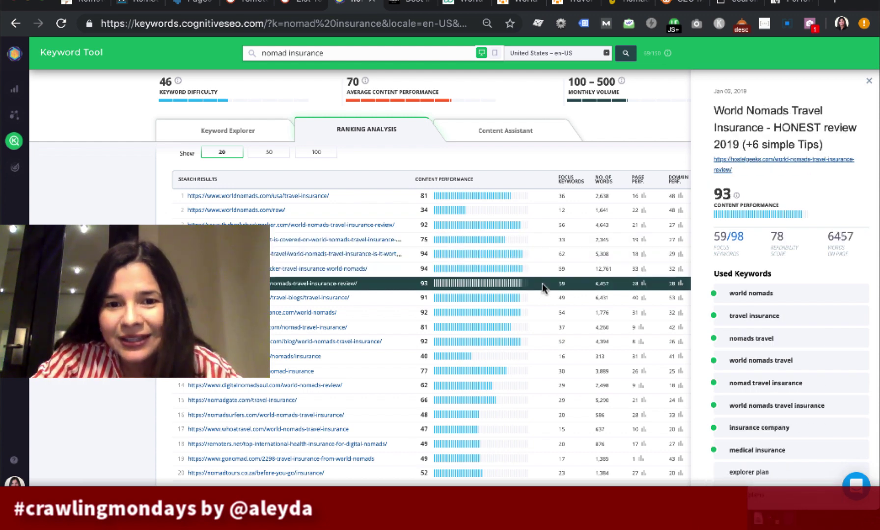
pyautogui.click(549, 299)
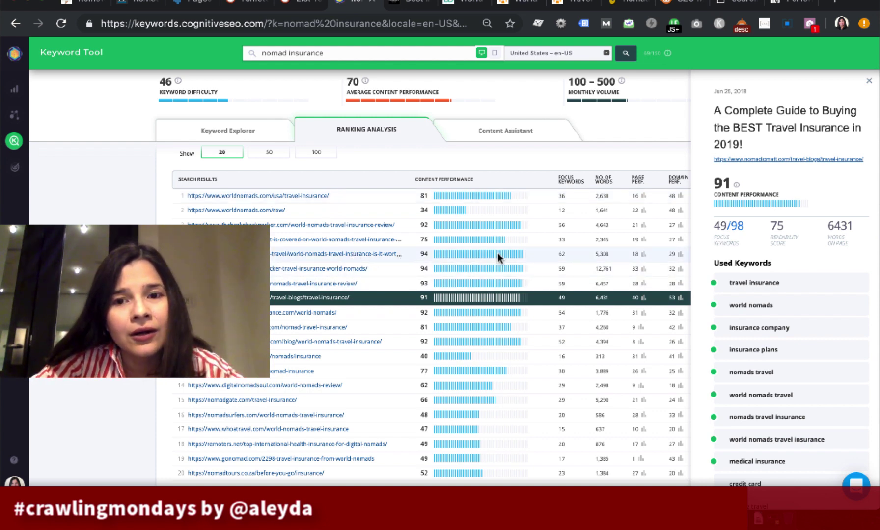
pyautogui.click(535, 259)
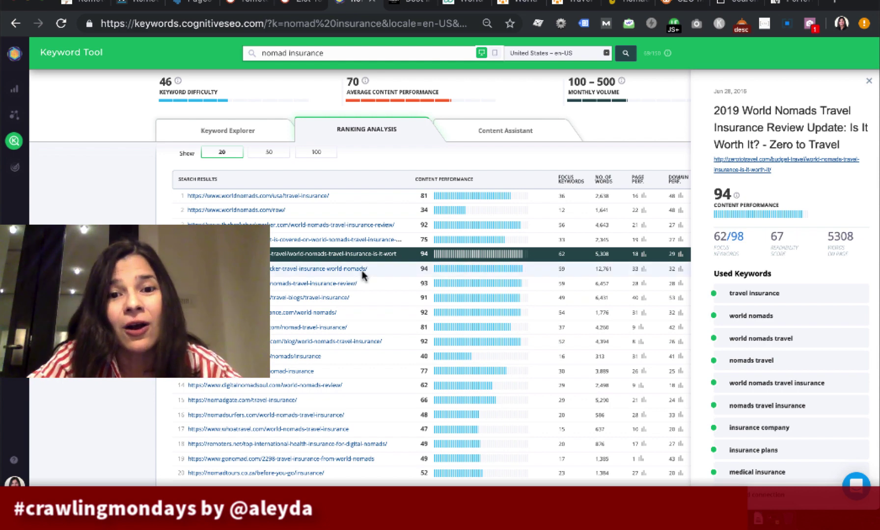
# Step: Find "remoters" among the ranked results and examine its page's title, content performance, focus keywords, readability, word count and used keywords
pyautogui.hotkey('ctrl', 'f')
pyautogui.write('remoters')
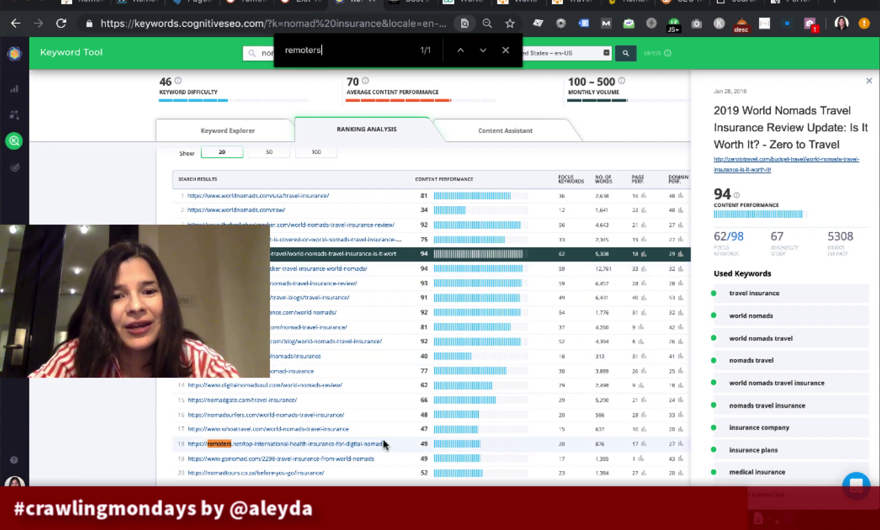
pyautogui.click(401, 448)
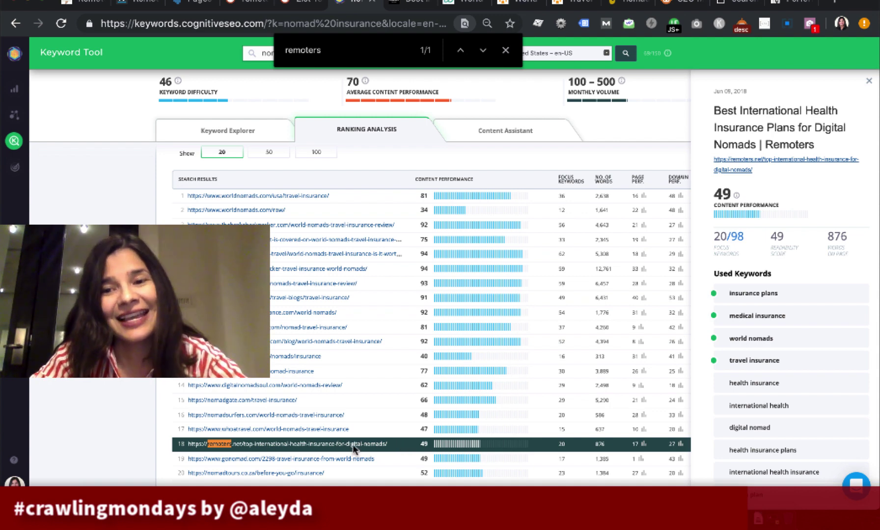
pyautogui.moveTo(841, 241)
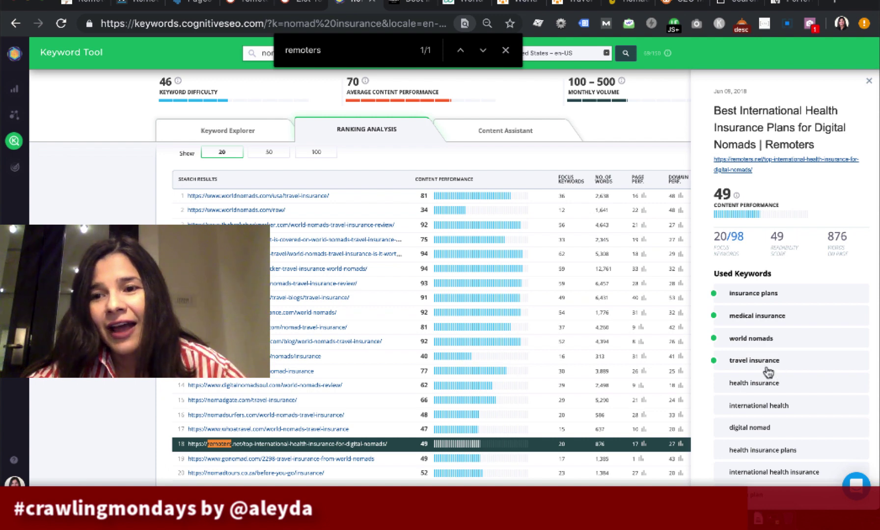
pyautogui.moveTo(715, 111); pyautogui.dragTo(818, 132)
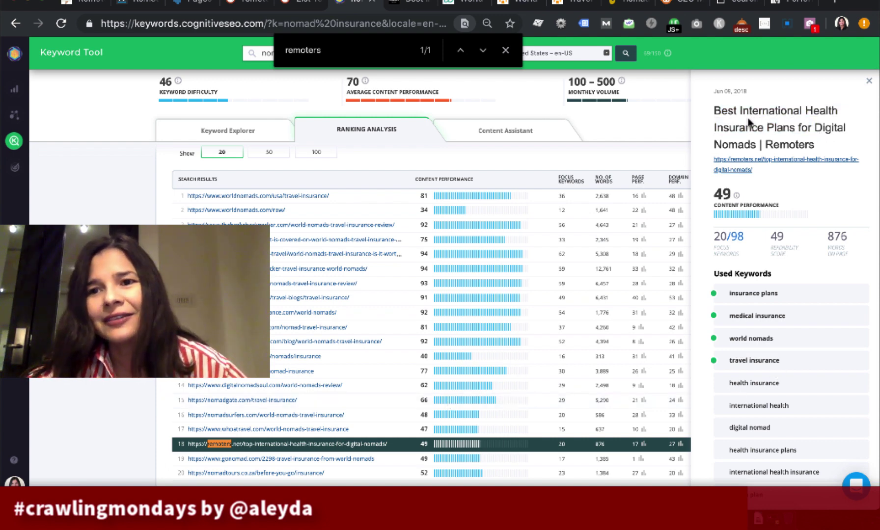
pyautogui.moveTo(742, 144); pyautogui.dragTo(736, 111)
# Step: Open the zerototravel.com World Nomads review from its content details in a separate tab and return to the ranking analysis
pyautogui.click(544, 254)
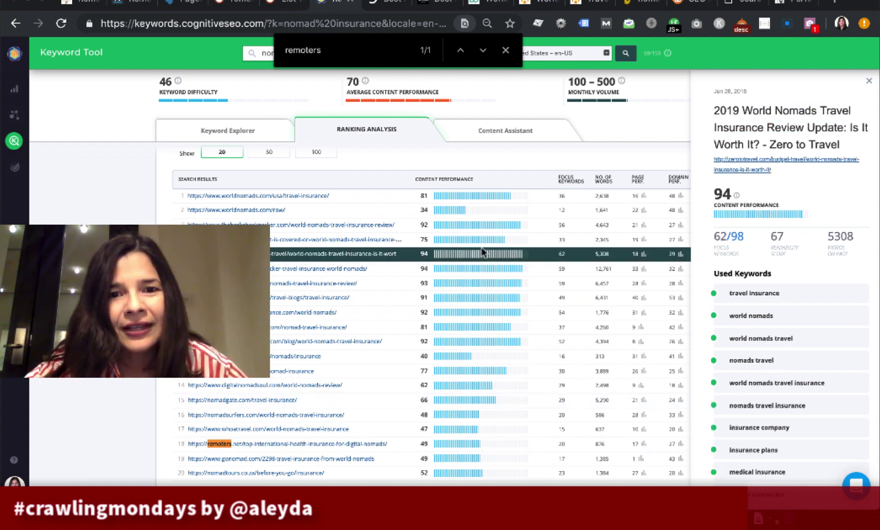
pyautogui.click(735, 163)
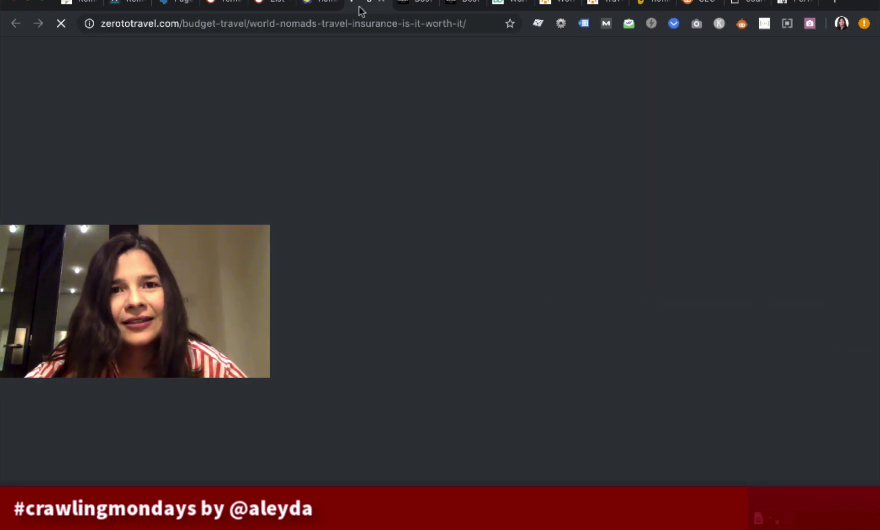
pyautogui.click(323, 8)
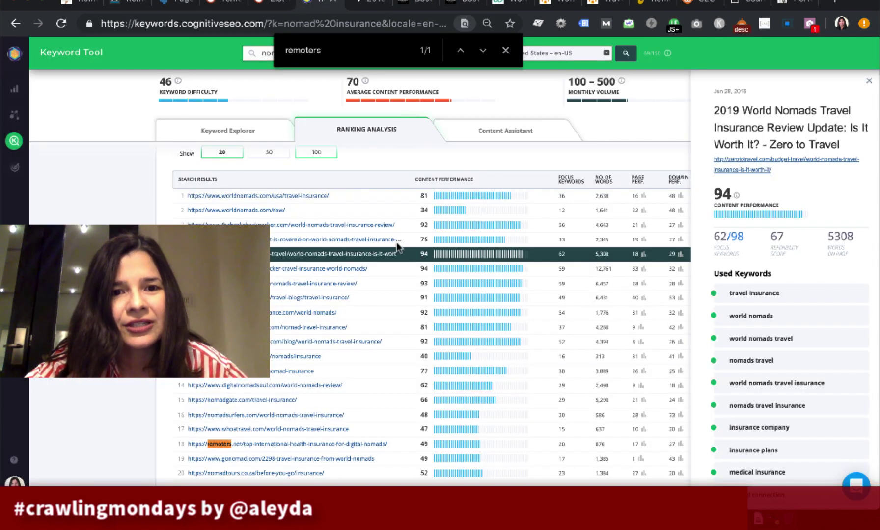
# Step: Review the remoters.net article on international health insurance plans for digital nomads, checking its introduction, listed plans and their pros and cons
pyautogui.click(420, 7)
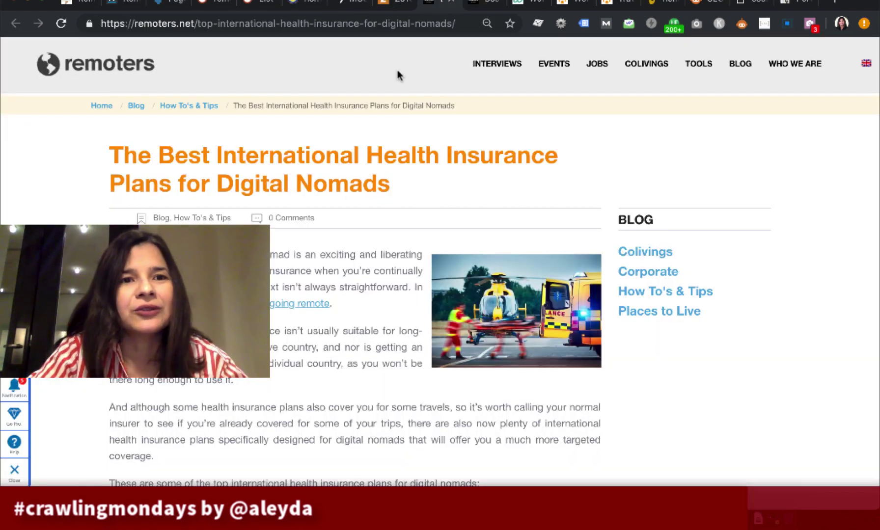
pyautogui.scroll(-1, 283, 396)
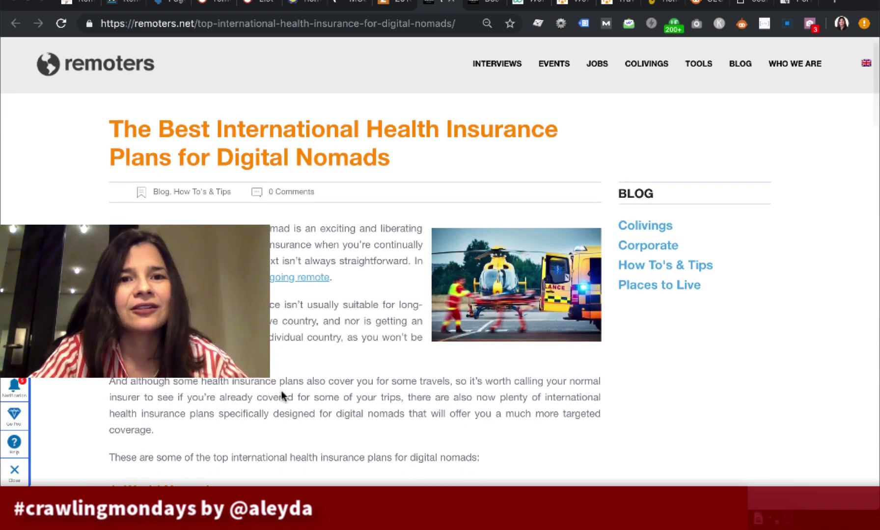
pyautogui.scroll(-4, 275, 378)
pyautogui.scroll(-5, 271, 368)
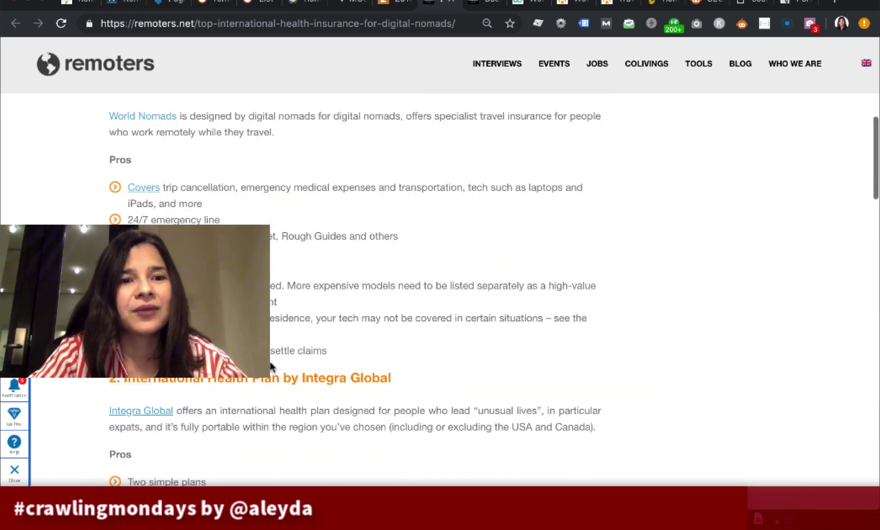
pyautogui.scroll(-15, 272, 368)
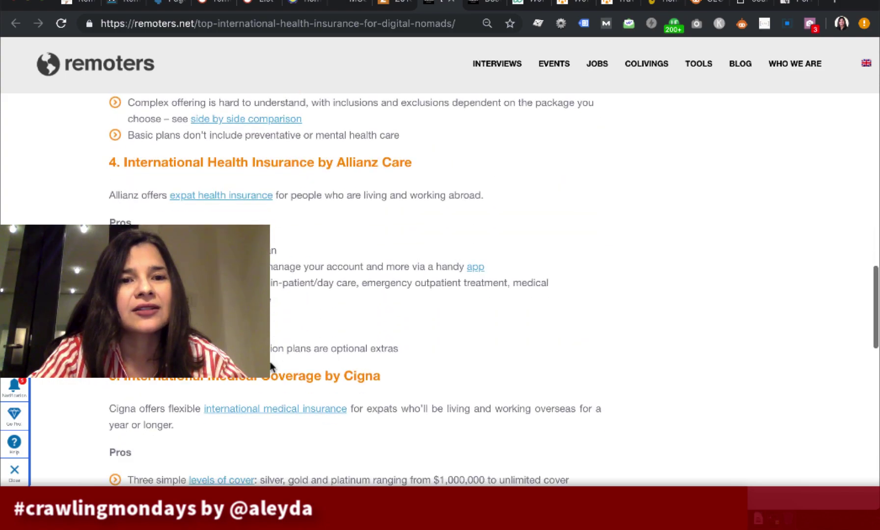
pyautogui.scroll(-7, 270, 366)
pyautogui.scroll(12, 300, 344)
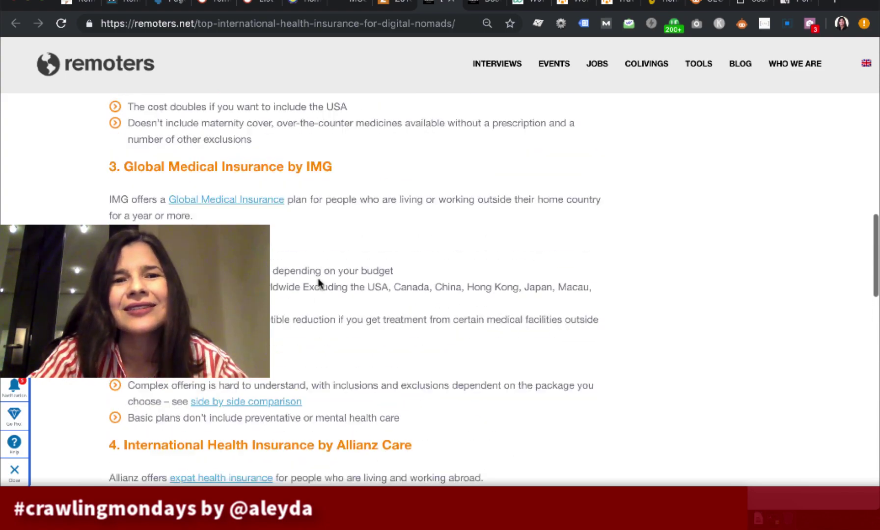
pyautogui.scroll(18, 319, 283)
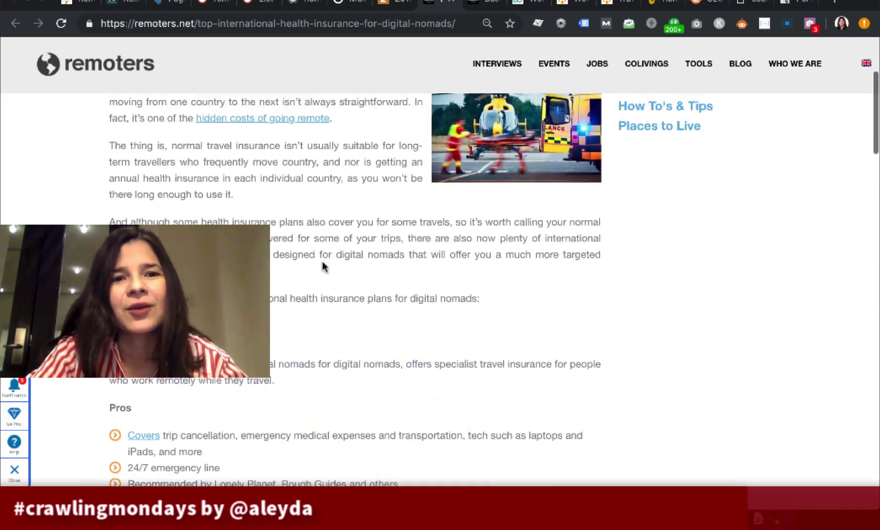
pyautogui.scroll(3, 323, 266)
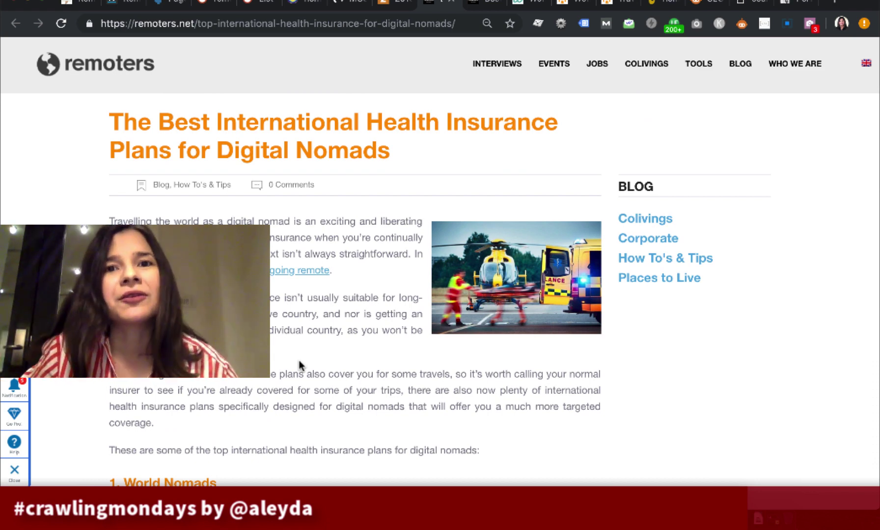
# Step: Examine the title, introduction, table of contents and personal travel story of the zerototravel.com World Nomads review
pyautogui.click(391, 6)
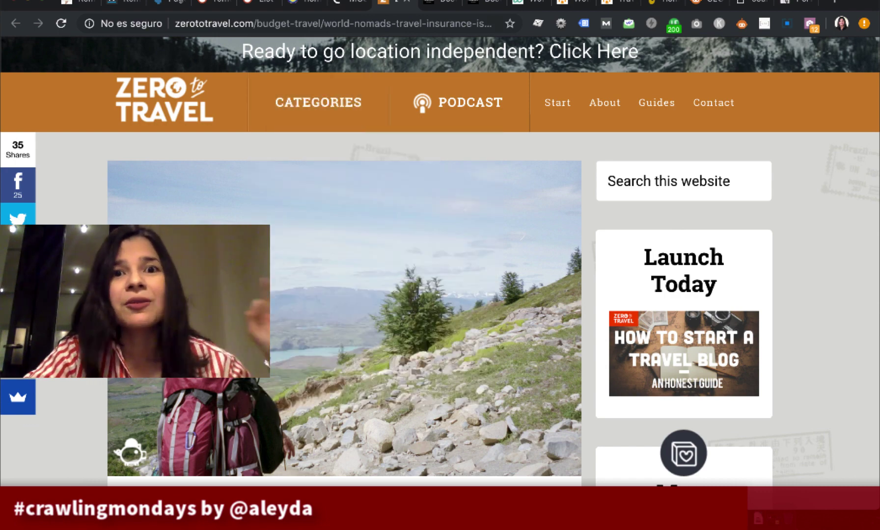
pyautogui.scroll(-2, 440, 273)
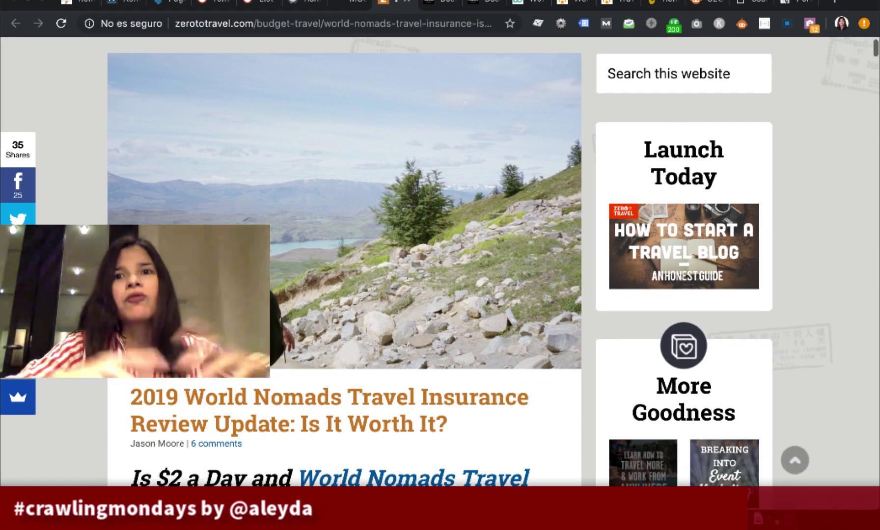
pyautogui.scroll(-7, 440, 261)
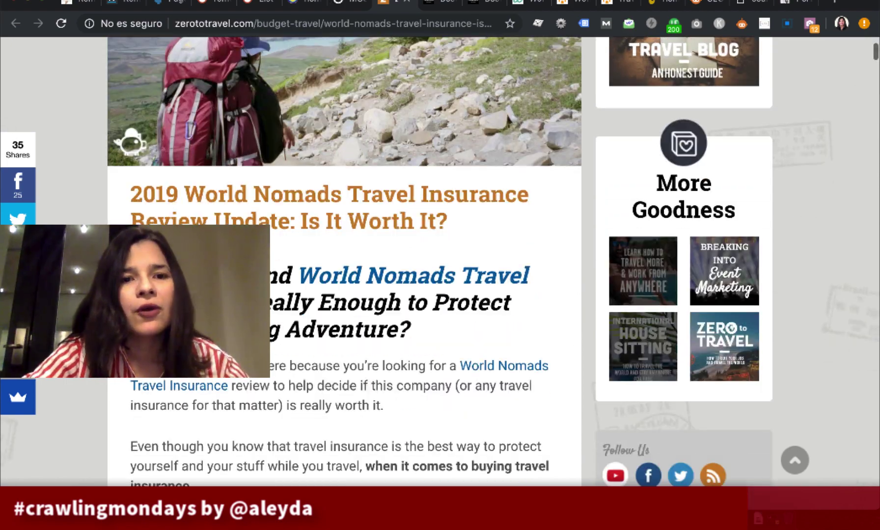
pyautogui.scroll(-8, 440, 261)
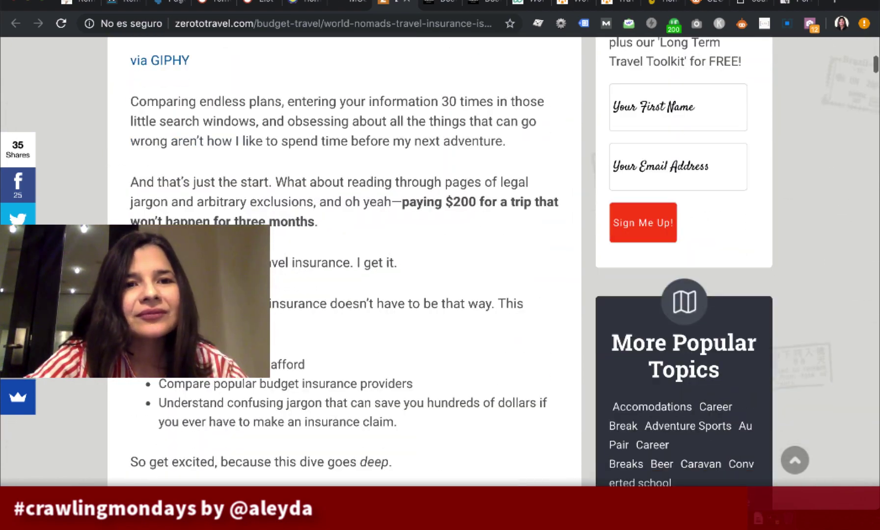
pyautogui.scroll(-7, 289, 173)
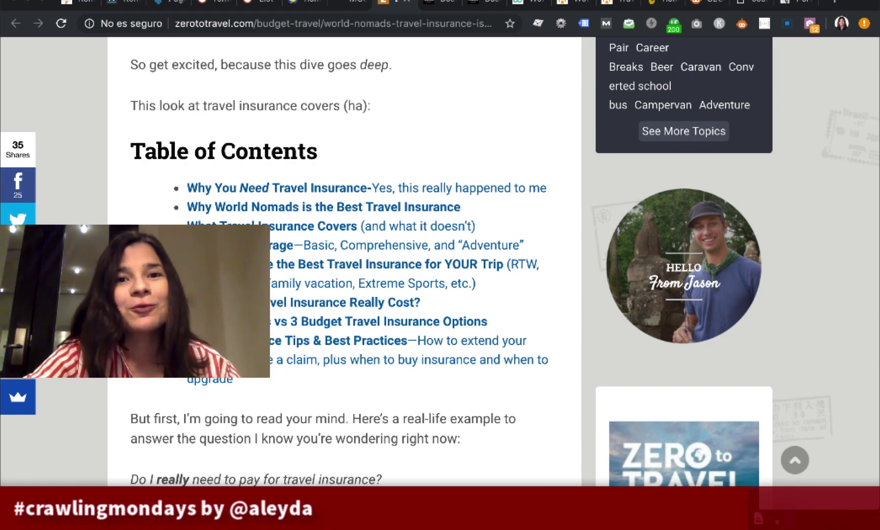
pyautogui.scroll(-1, 266, 167)
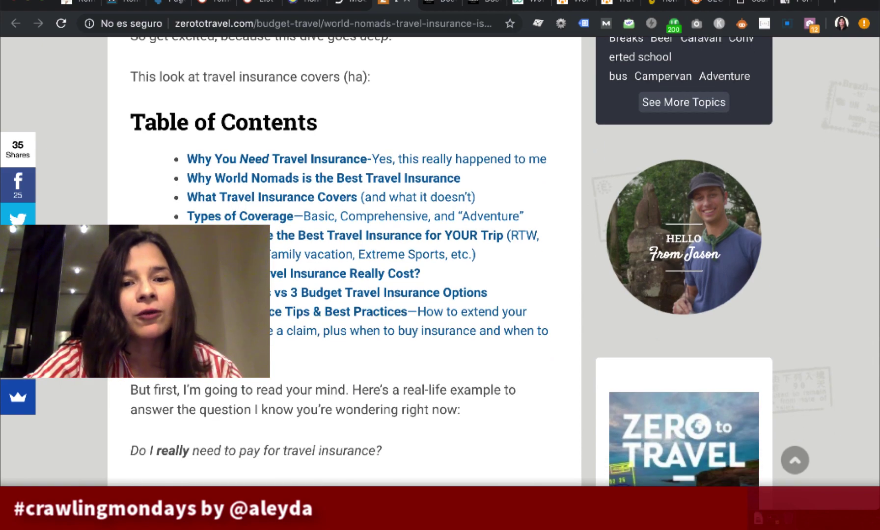
pyautogui.scroll(-5, 265, 167)
pyautogui.scroll(-5, 344, 260)
pyautogui.scroll(-3, 344, 261)
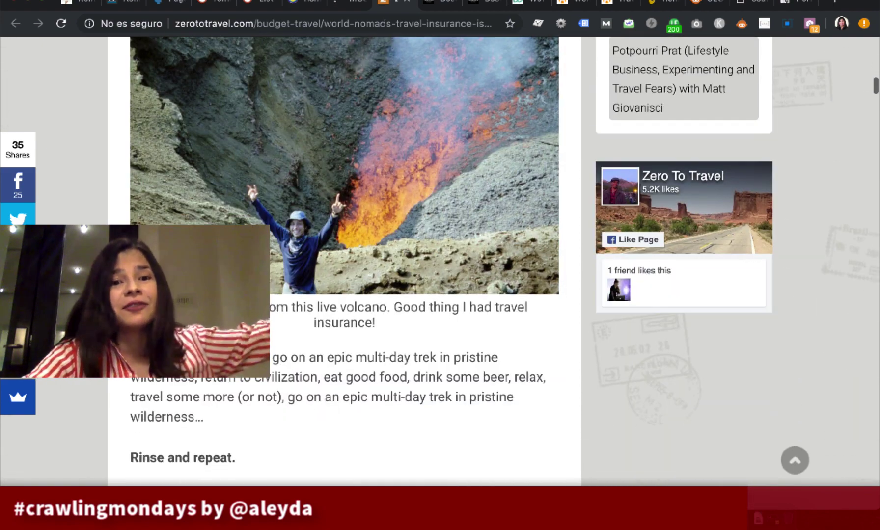
pyautogui.scroll(-2, 344, 260)
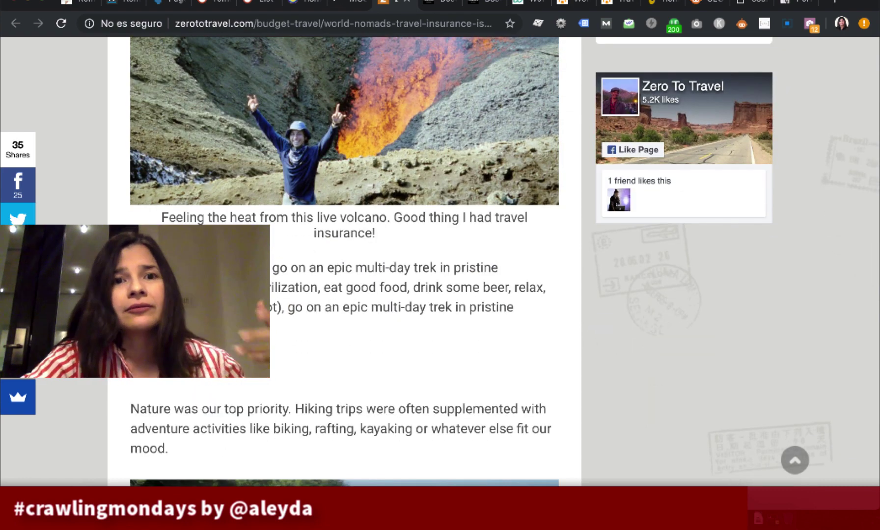
pyautogui.scroll(-15, 343, 261)
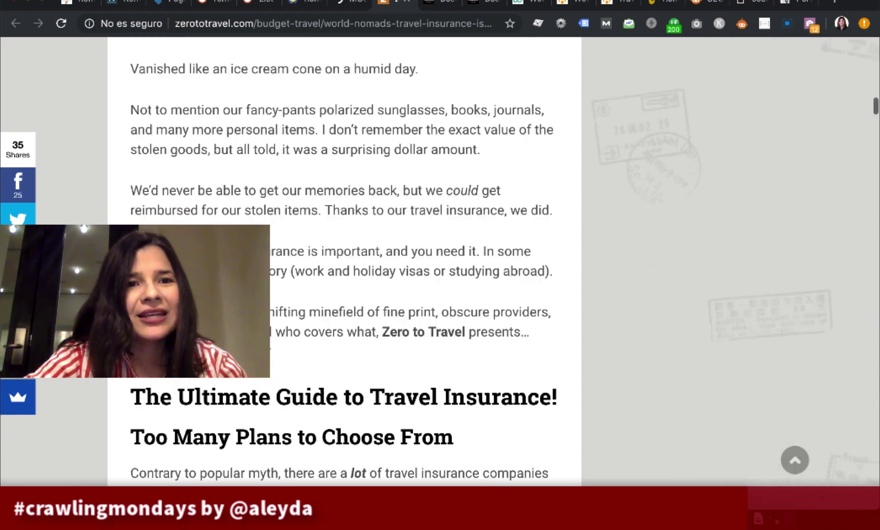
# Step: Examine the zerototravel.com review's plan prices, benefits table, Standard versus Explorer comparison, quote form and embedded video
pyautogui.scroll(-20, 344, 260)
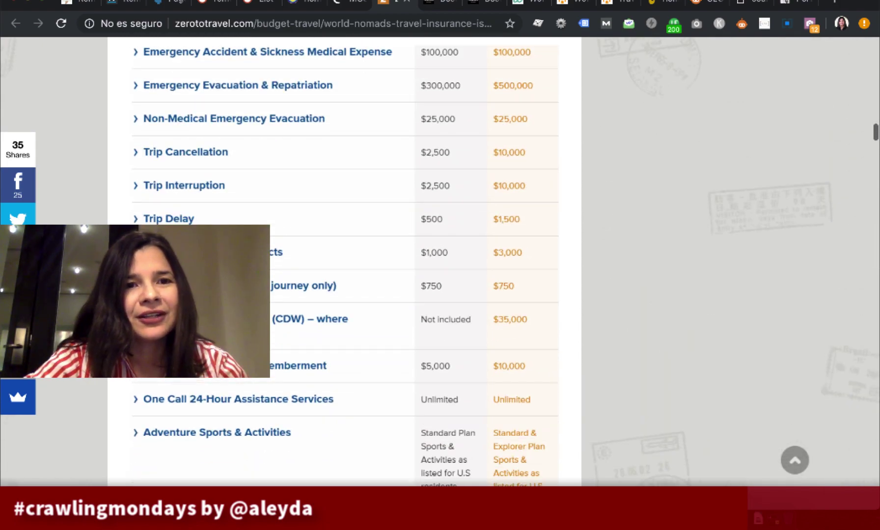
pyautogui.scroll(6, 269, 265)
pyautogui.scroll(-2, 269, 265)
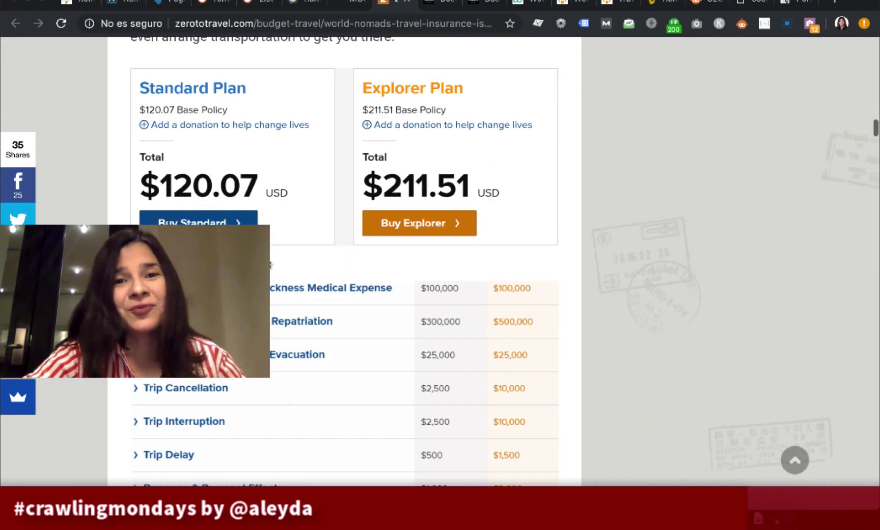
pyautogui.scroll(-2, 269, 266)
pyautogui.scroll(-20, 269, 264)
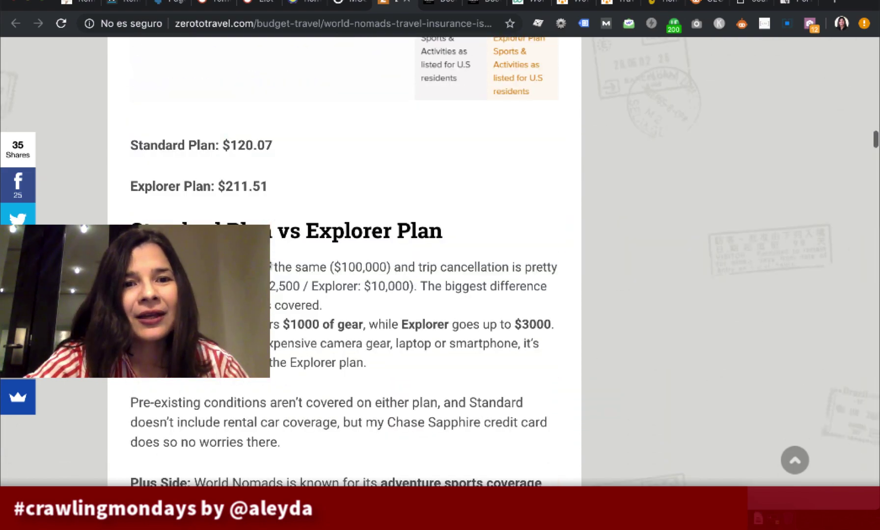
pyautogui.scroll(-10, 270, 264)
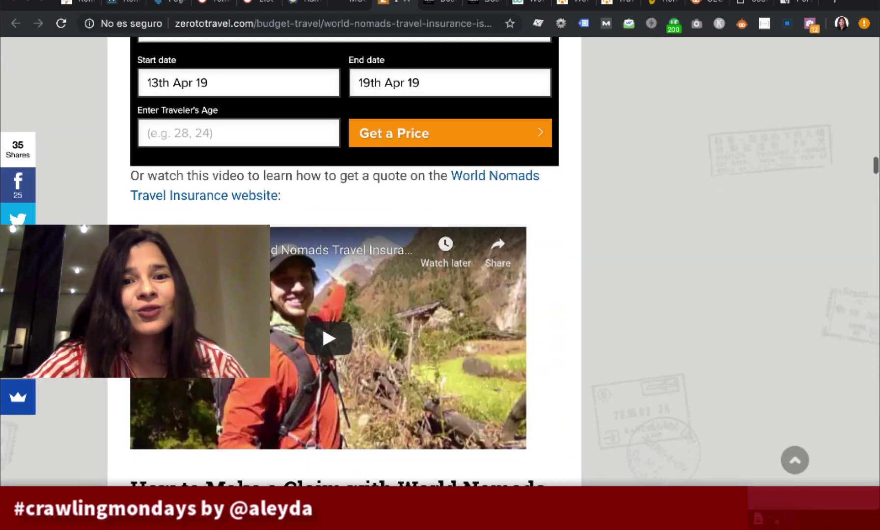
# Step: Examine the zerototravel.com review's sections on medical, gear and trip cancellation coverage, credit card benefits and the conclusion
pyautogui.scroll(-20, 270, 264)
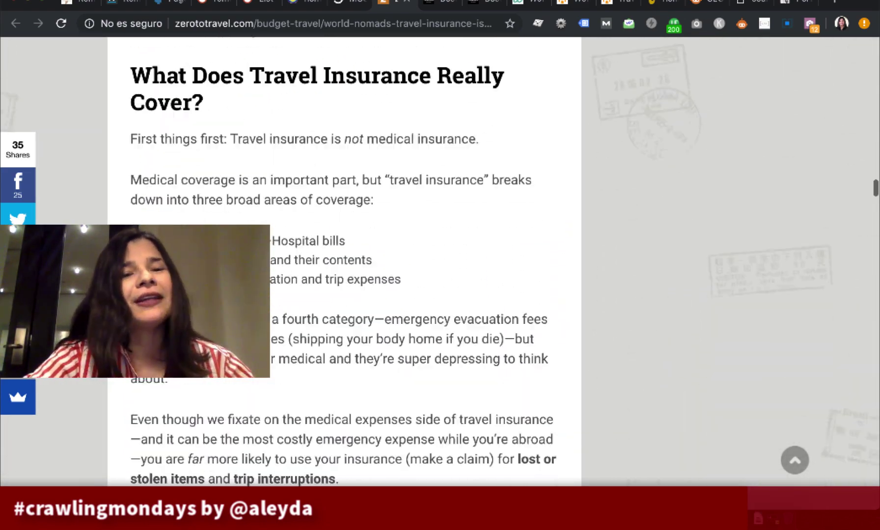
pyautogui.scroll(-17, 269, 264)
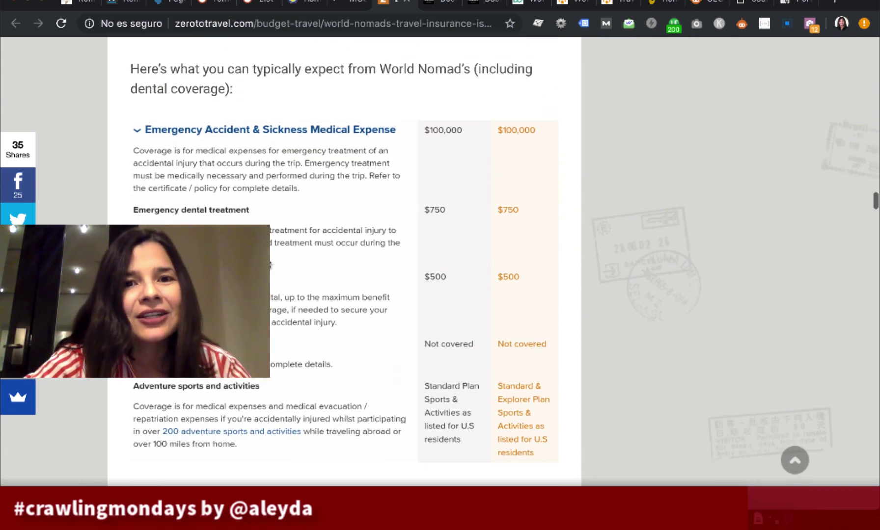
pyautogui.scroll(-20, 269, 266)
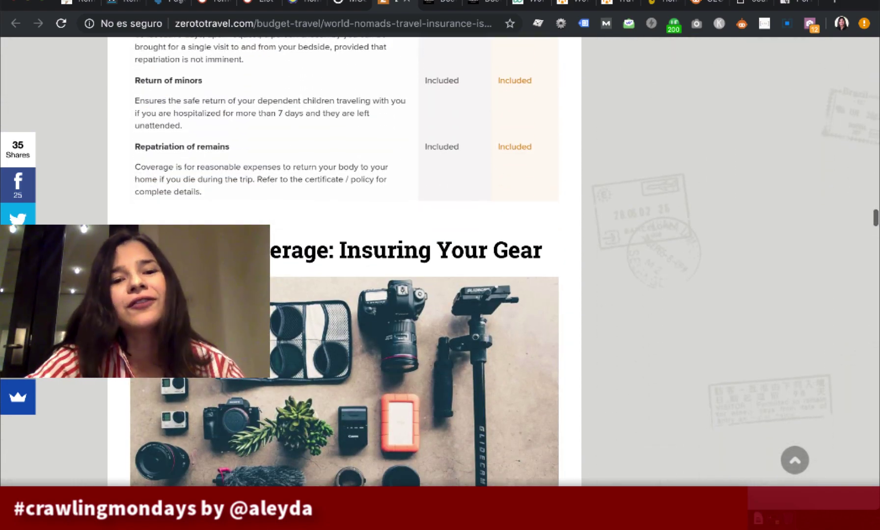
pyautogui.scroll(-20, 269, 266)
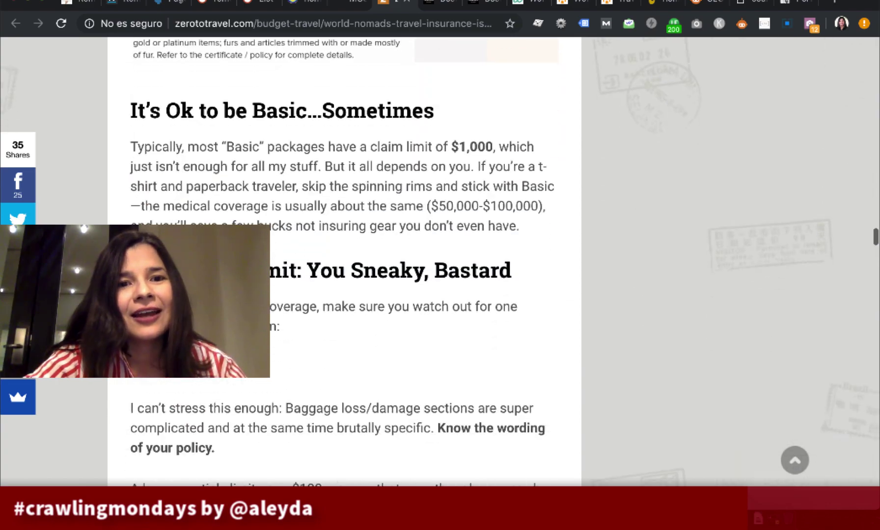
pyautogui.scroll(-20, 344, 265)
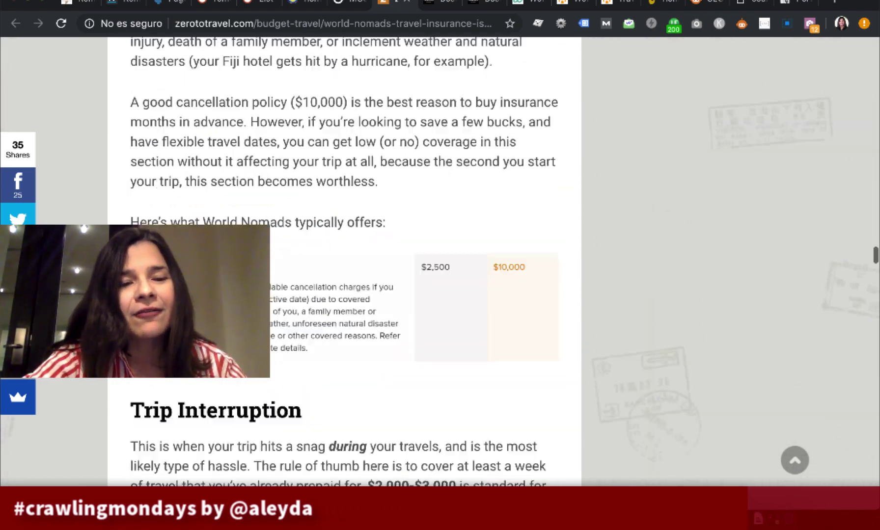
pyautogui.scroll(-20, 325, 212)
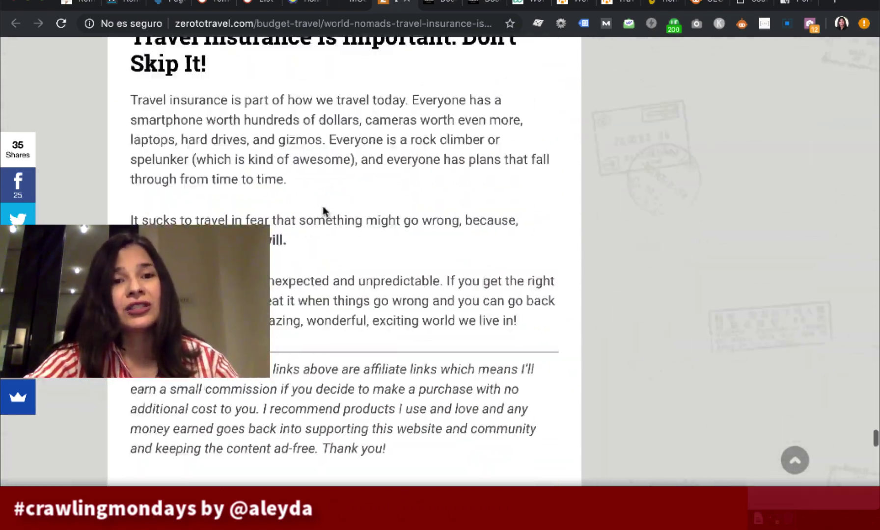
pyautogui.scroll(-10, 323, 211)
pyautogui.scroll(20, 323, 211)
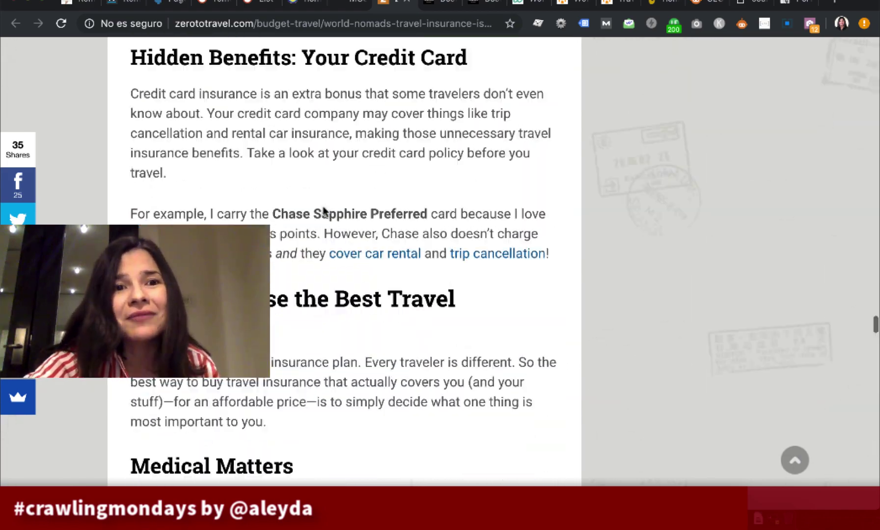
pyautogui.scroll(20, 325, 211)
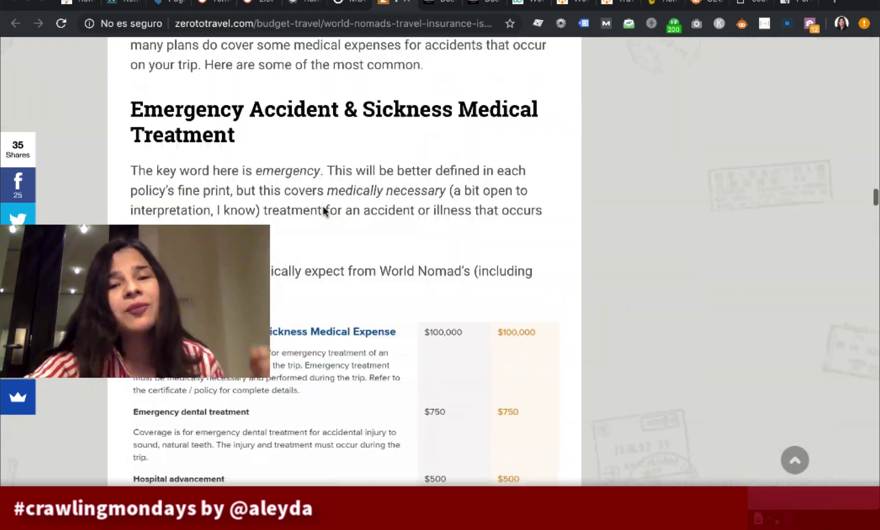
pyautogui.scroll(8, 325, 211)
# Step: Switch to thebrokebackpacker.com review and examine its introduction, list of covered questions, real travel incidents and plan breakdown
pyautogui.hotkey('ctrl', 'shift', 'Tab')
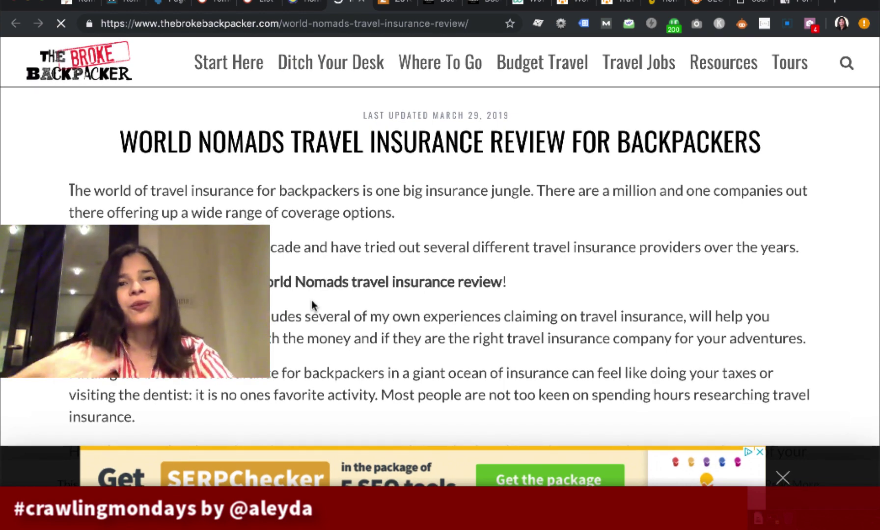
pyautogui.scroll(-5, 312, 300)
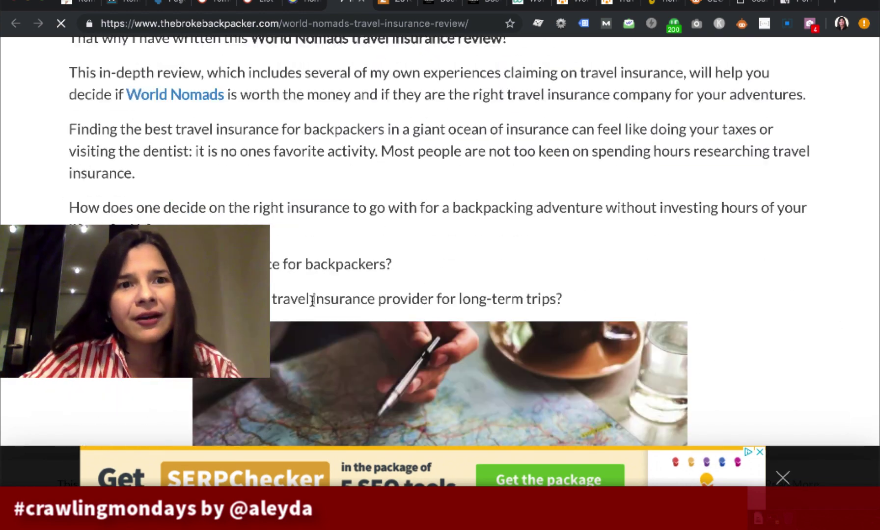
pyautogui.scroll(-10, 313, 300)
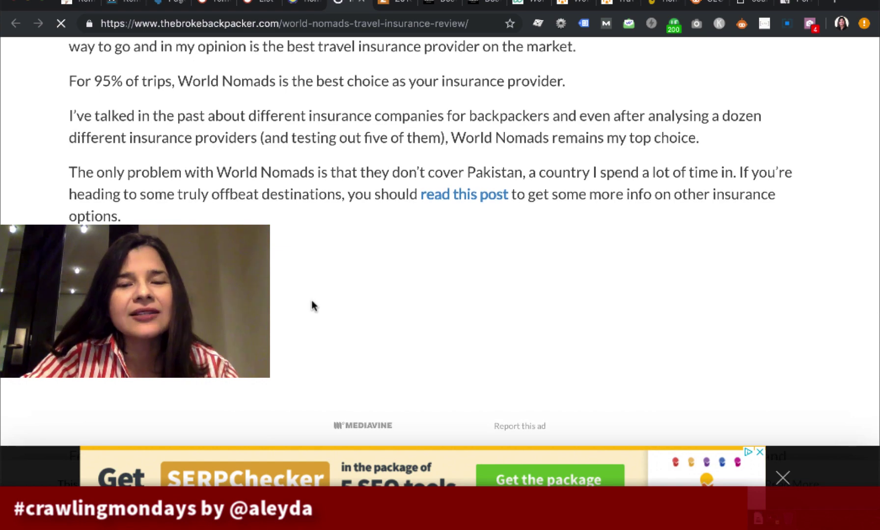
pyautogui.scroll(-15, 312, 305)
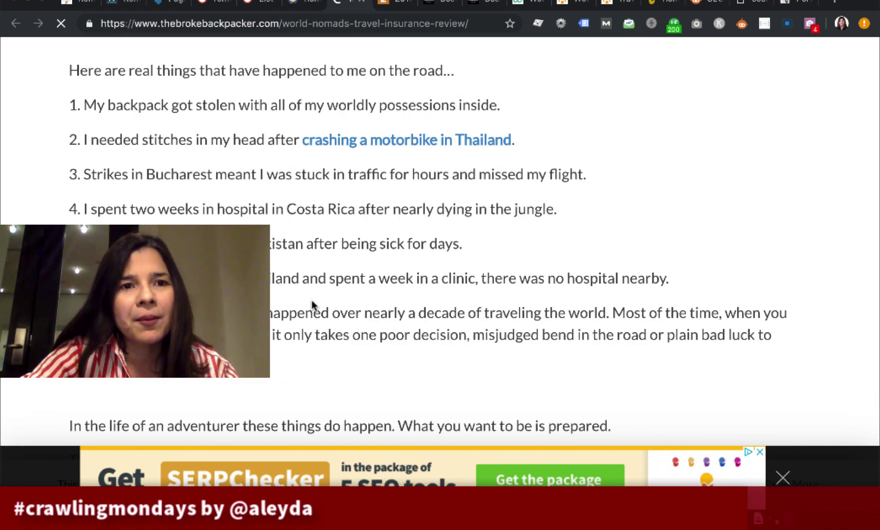
pyautogui.scroll(1, 312, 302)
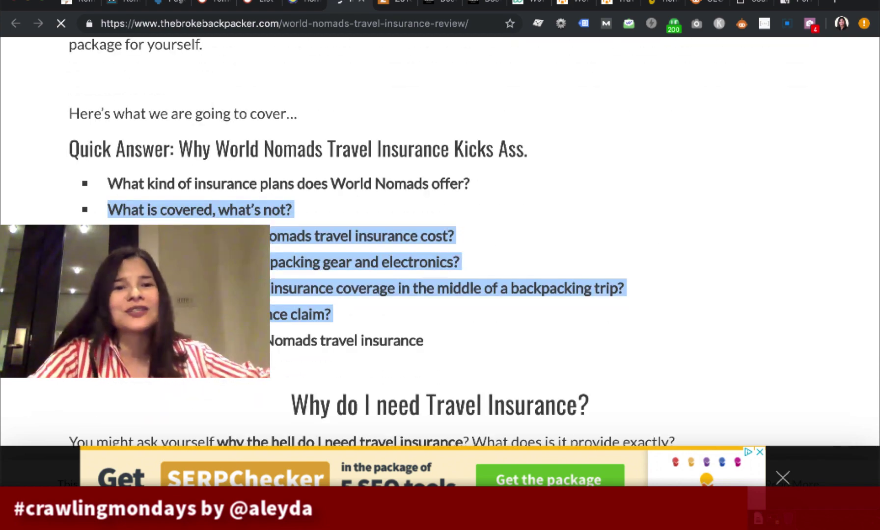
pyautogui.scroll(-2, 285, 183)
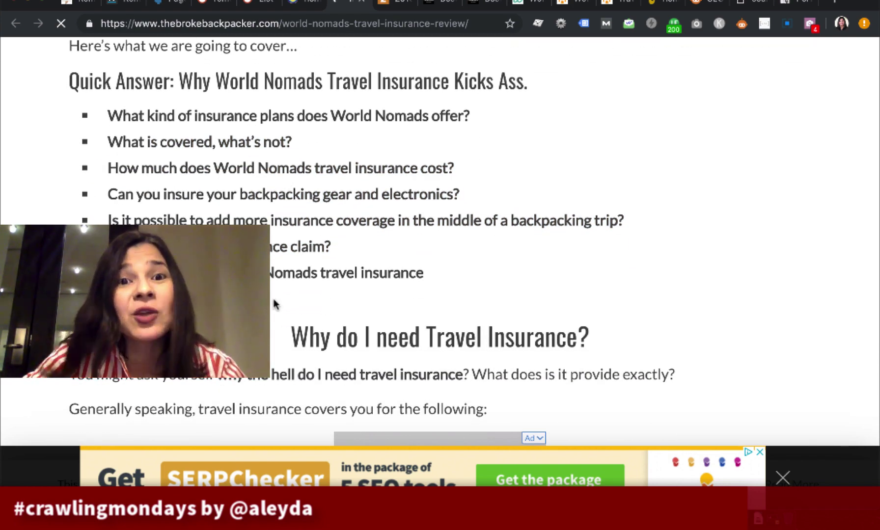
pyautogui.scroll(-15, 273, 305)
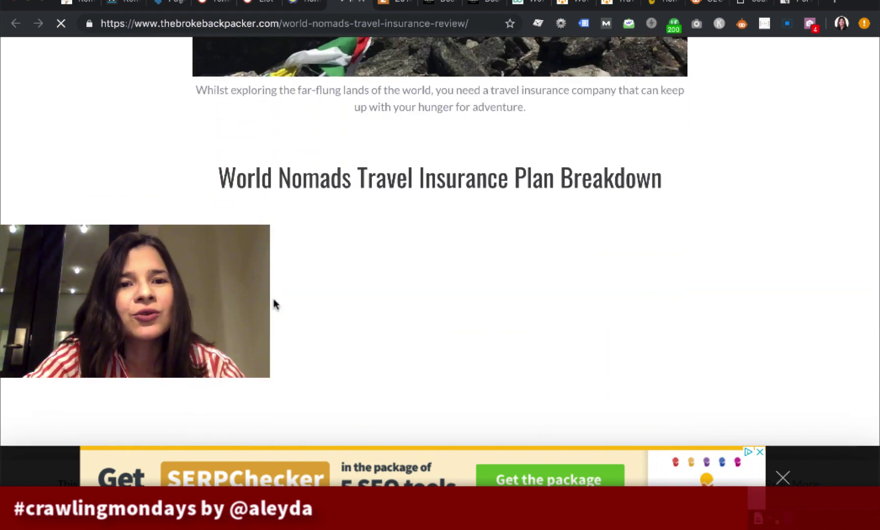
pyautogui.scroll(-8, 274, 304)
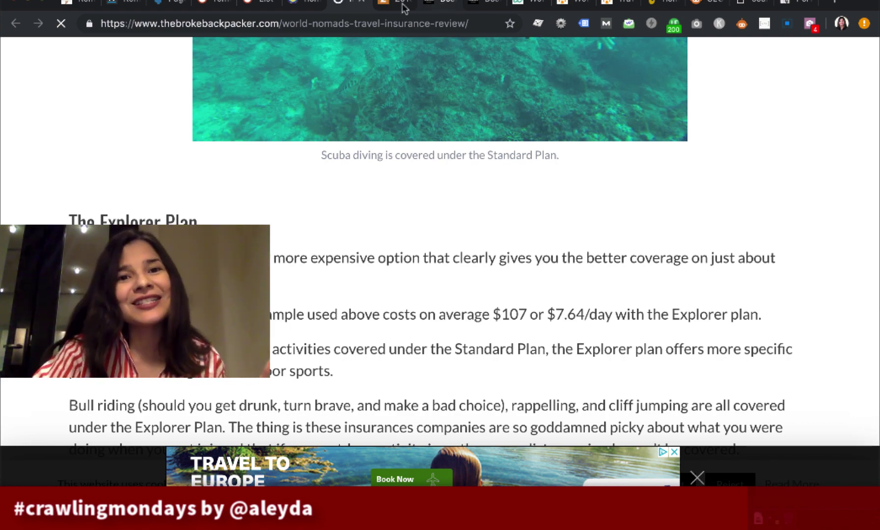
# Step: Return to the remoters.net health insurance article and skim its introduction and plan pros and cons for comparison
pyautogui.click(438, 7)
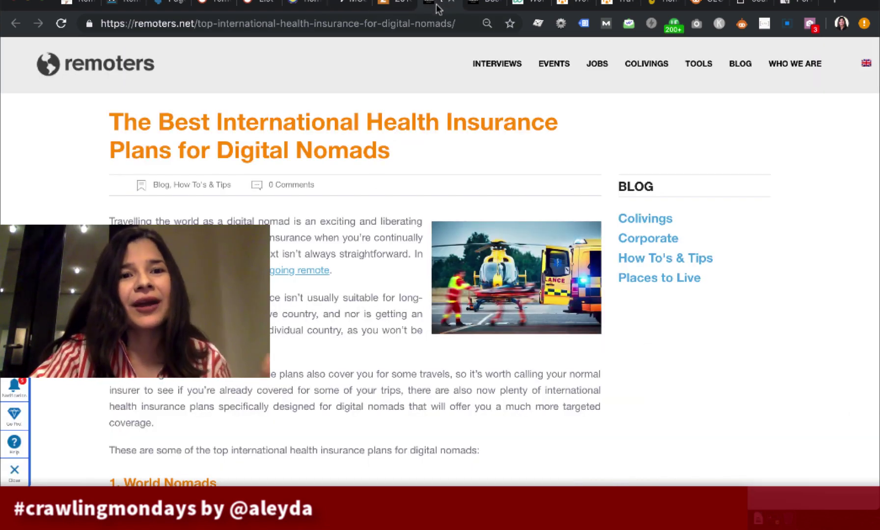
pyautogui.scroll(-10, 341, 294)
pyautogui.scroll(-5, 344, 300)
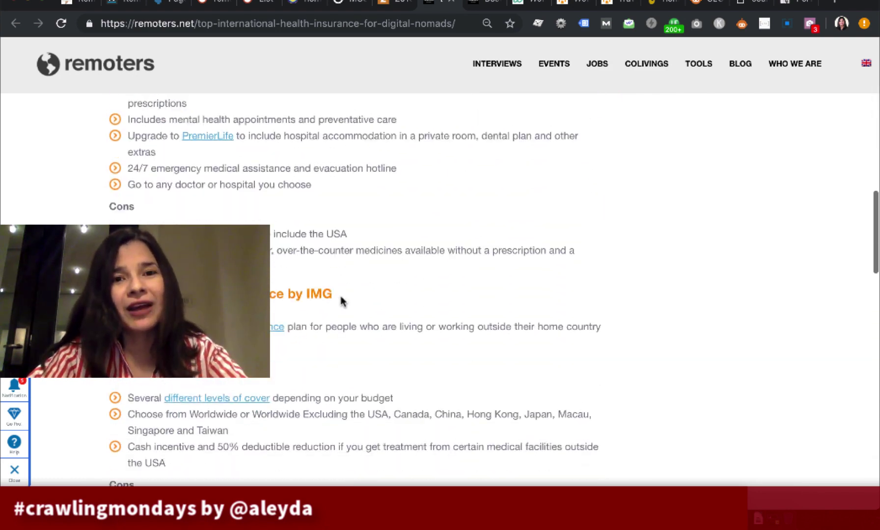
# Step: Go back to thebrokebackpacker.com review and examine its gear, collision damage waiver and 24-hour assistance sections
pyautogui.hotkey('ctrl', 'shift', 'Tab')
pyautogui.hotkey('ctrl', 'shift', 'Tab')
pyautogui.scroll(-20, 270, 329)
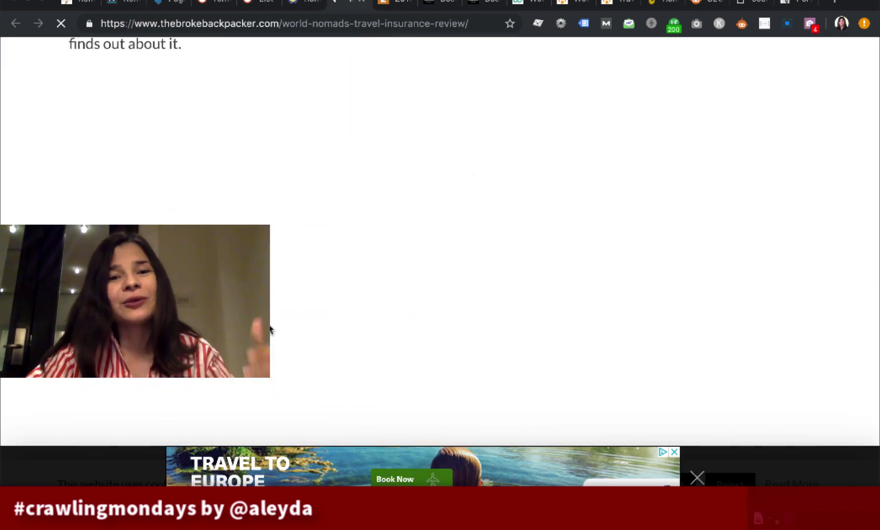
pyautogui.scroll(-20, 330, 251)
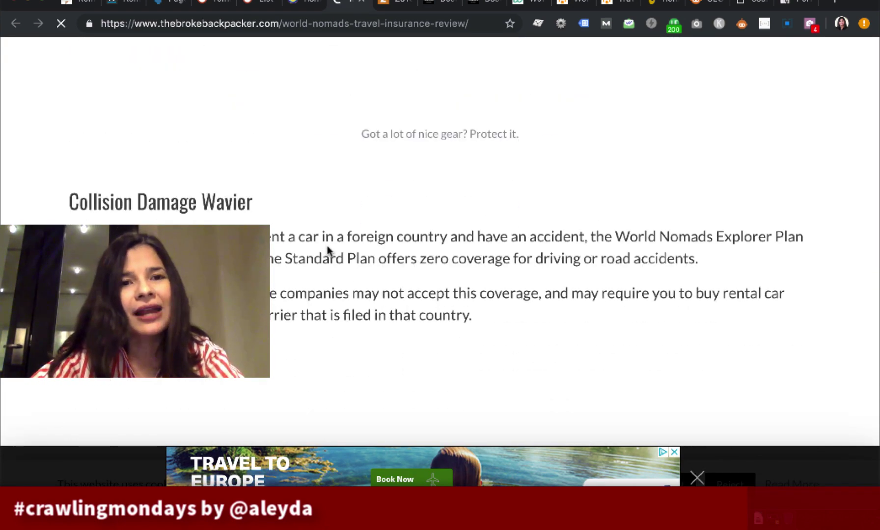
pyautogui.scroll(-20, 279, 239)
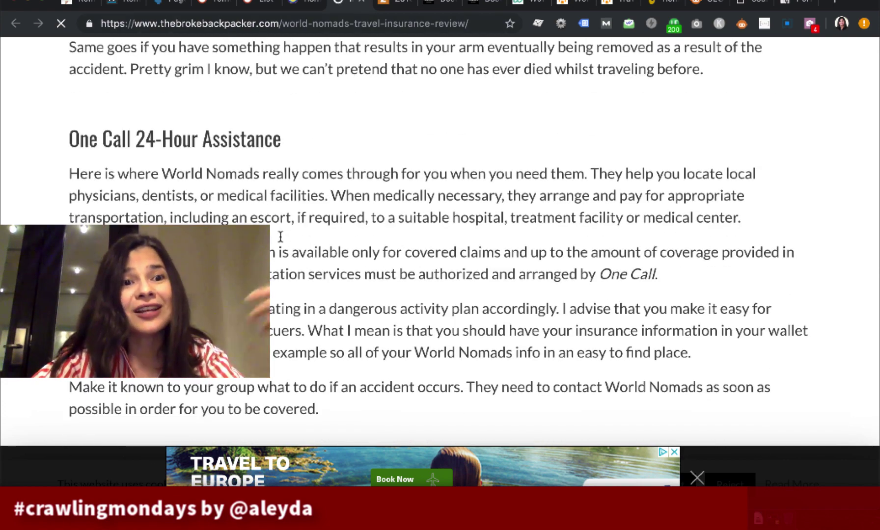
# Step: Check the competitor's metrics in the ranking analysis, then highlight the US search volume of "nomad insurance" in Ahrefs' Top Pages report
pyautogui.click(304, 4)
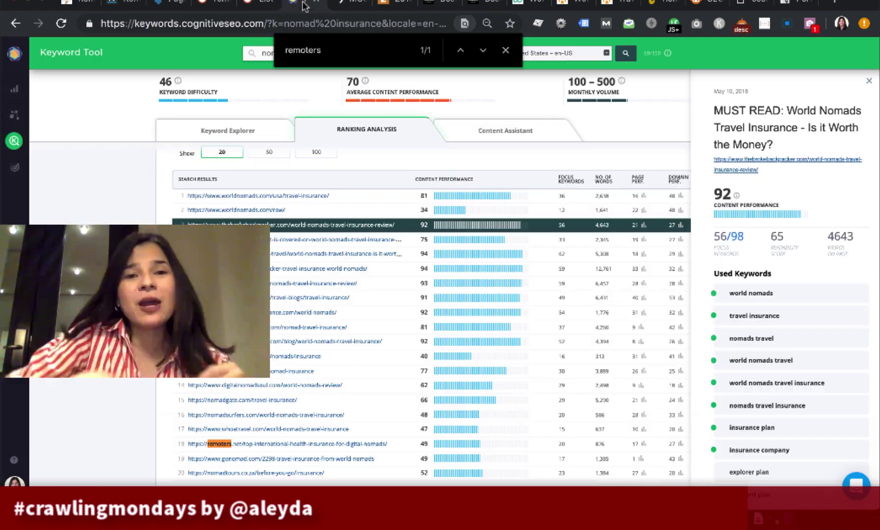
pyautogui.click(164, 5)
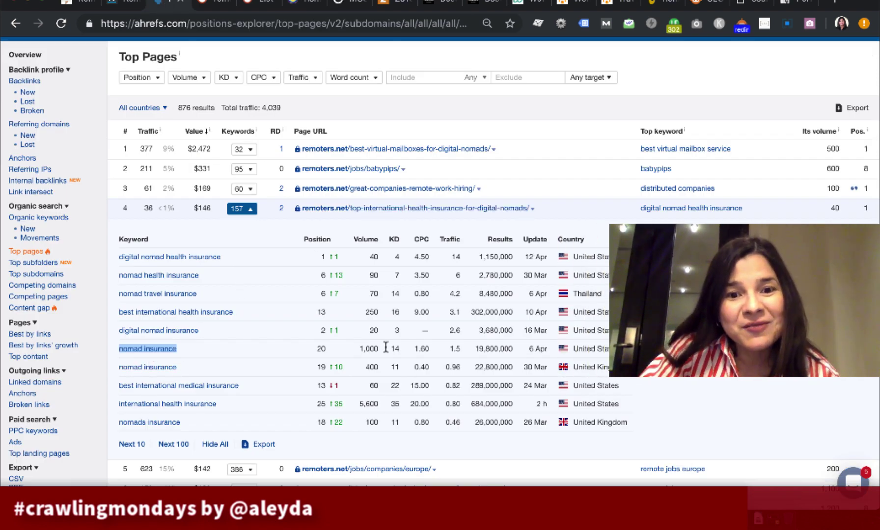
pyautogui.moveTo(360, 348); pyautogui.dragTo(377, 349)
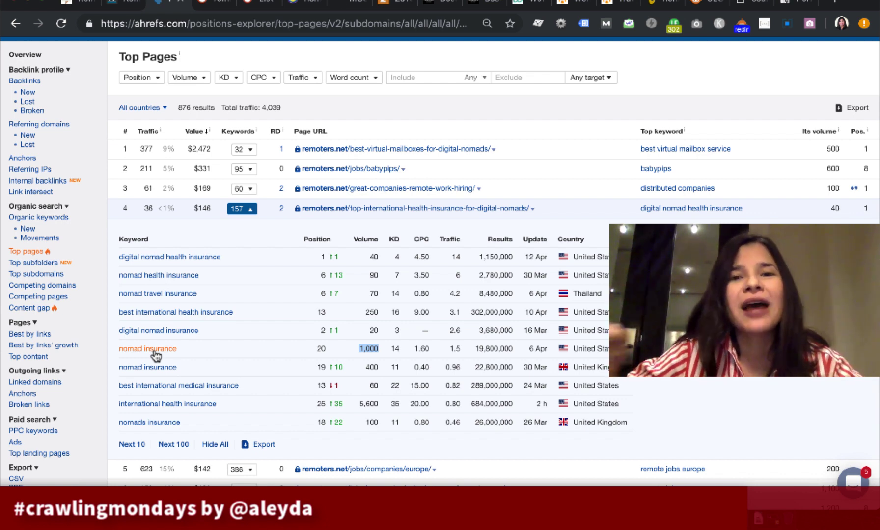
# Step: Revisit thebrokebackpacker.com review's opening and its entry in the cognitiveSEO ranking analysis for "nomad insurance"
pyautogui.click(391, 4)
pyautogui.click(355, 5)
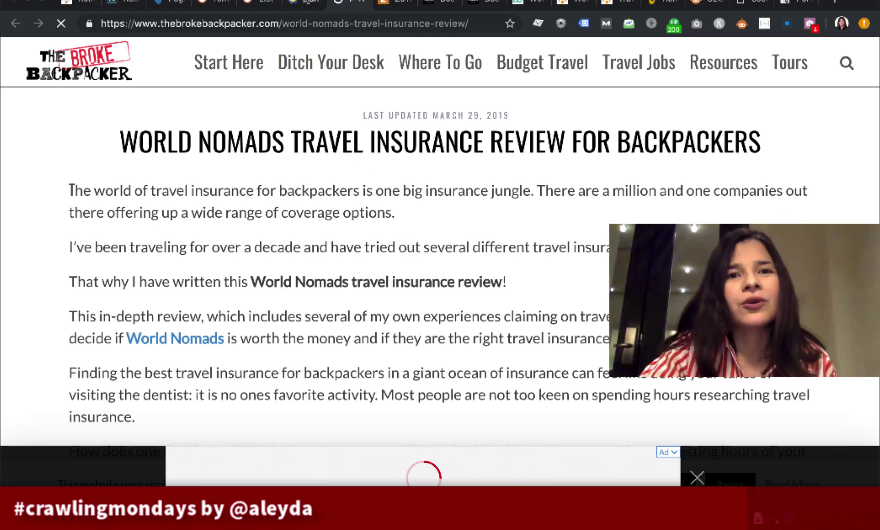
pyautogui.click(306, 3)
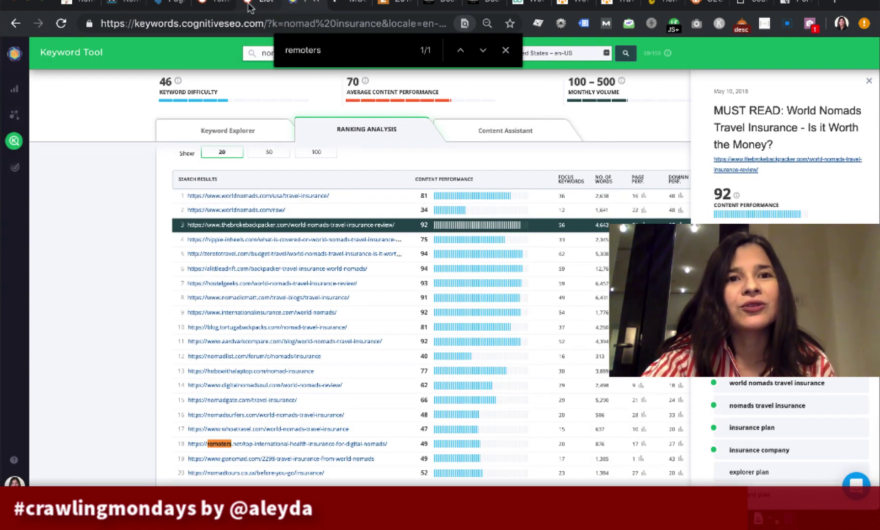
# Step: Return to Ahrefs' Top Pages report, review the health insurance page's keywords, collapse them and look over the site's other top pages
pyautogui.click(170, 5)
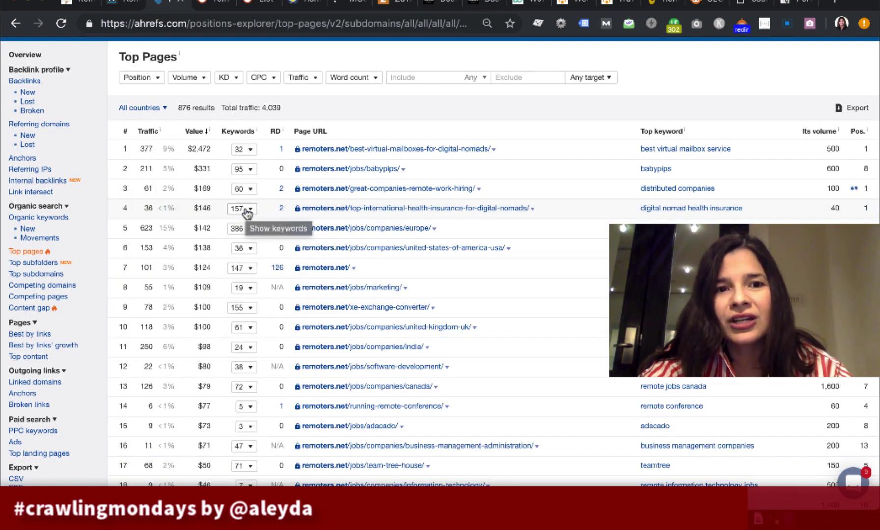
pyautogui.click(247, 210)
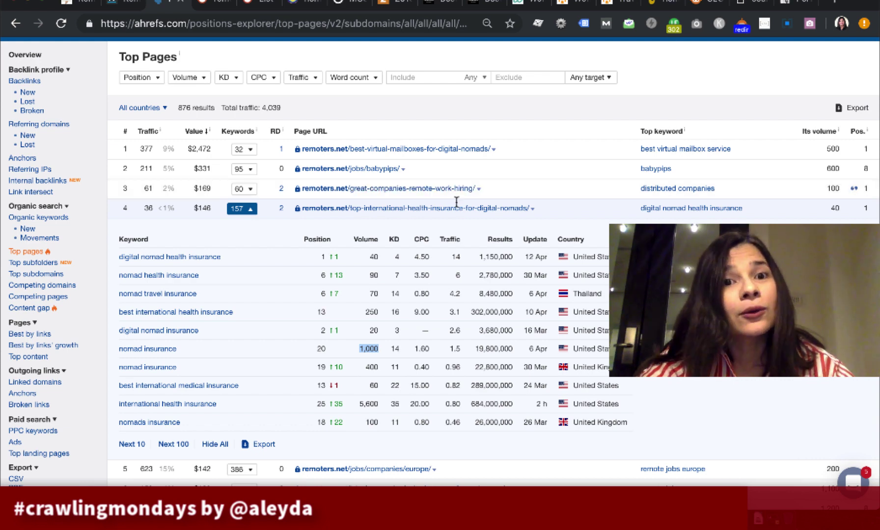
pyautogui.click(250, 209)
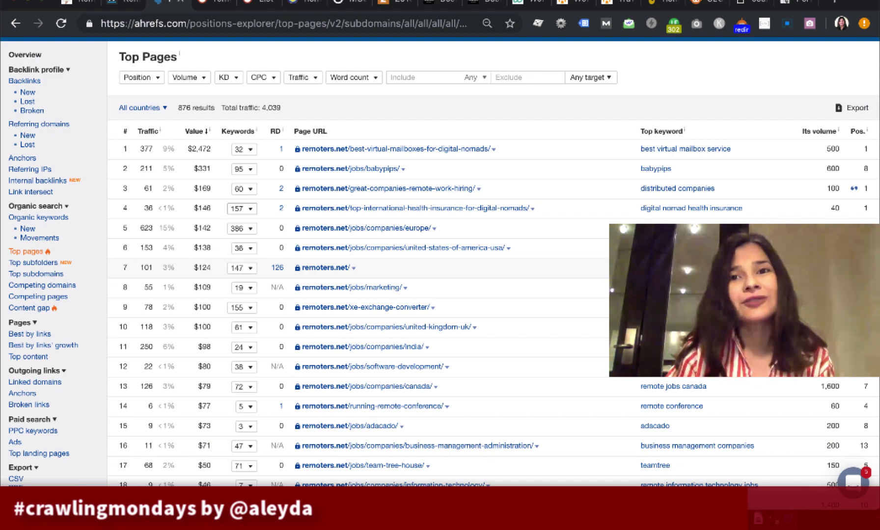
pyautogui.scroll(-10, 511, 212)
pyautogui.scroll(11, 510, 212)
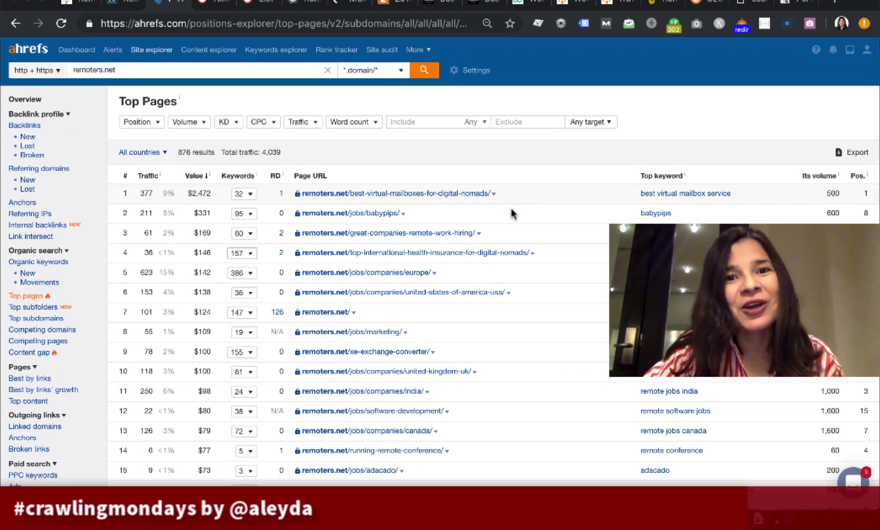